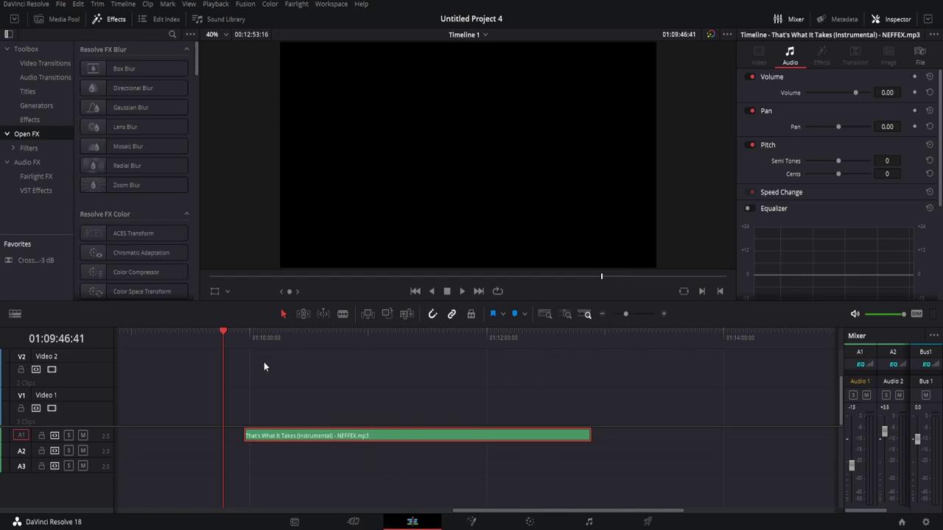
Step: Enable Audio Waveforms in Timeline View Options and enlarge the Audio 1 track height
{"action": "left_click", "coordinate": [14, 315]}
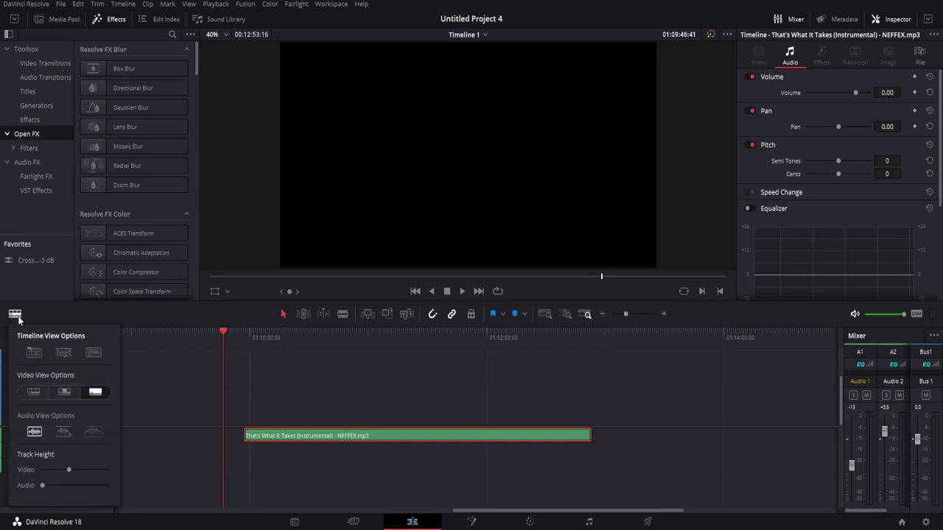
{"action": "left_click", "coordinate": [95, 354]}
{"action": "left_click", "coordinate": [145, 375]}
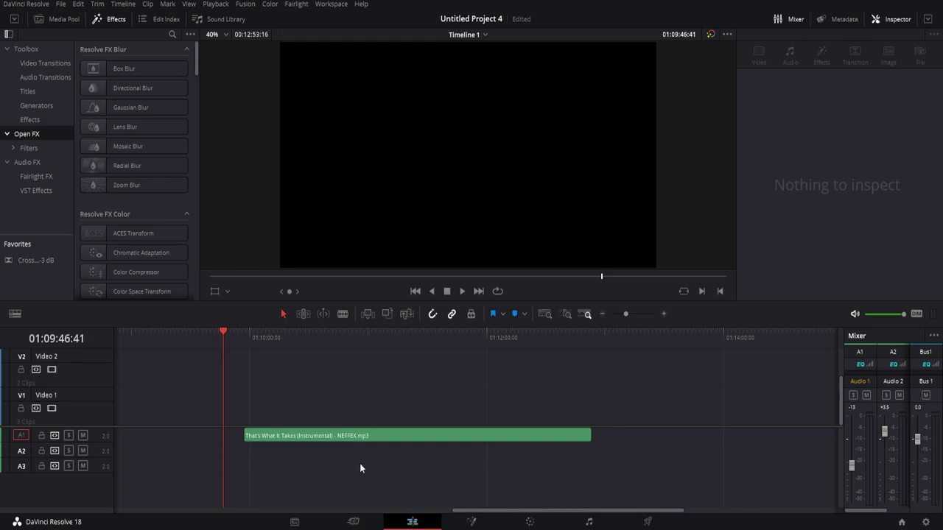
{"action": "scroll", "coordinate": [360, 463], "scroll_direction": "up", "scroll_amount": 5}
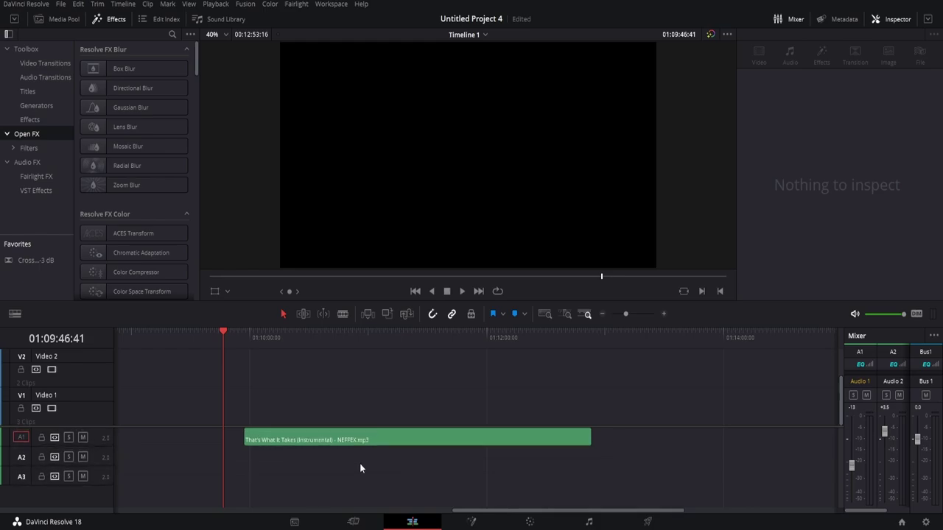
{"action": "scroll", "coordinate": [360, 465], "scroll_direction": "up", "scroll_amount": 2}
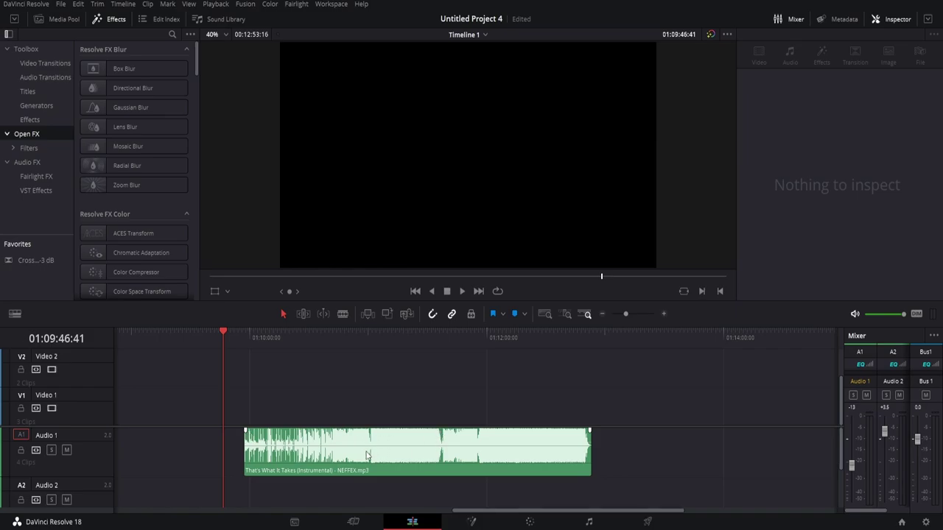
Step: Select the music clip, zoom in near the song's end, and play the ending
{"action": "left_click", "coordinate": [462, 449]}
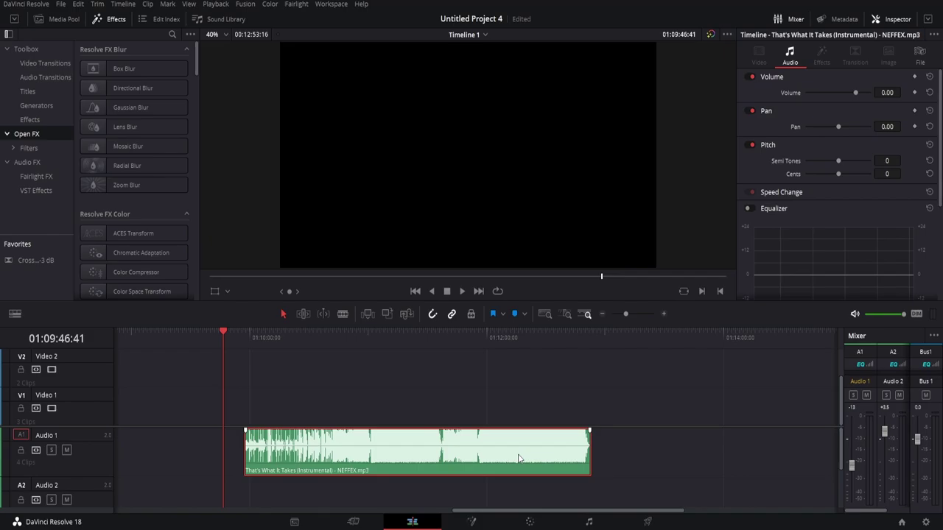
{"action": "left_click", "coordinate": [576, 335]}
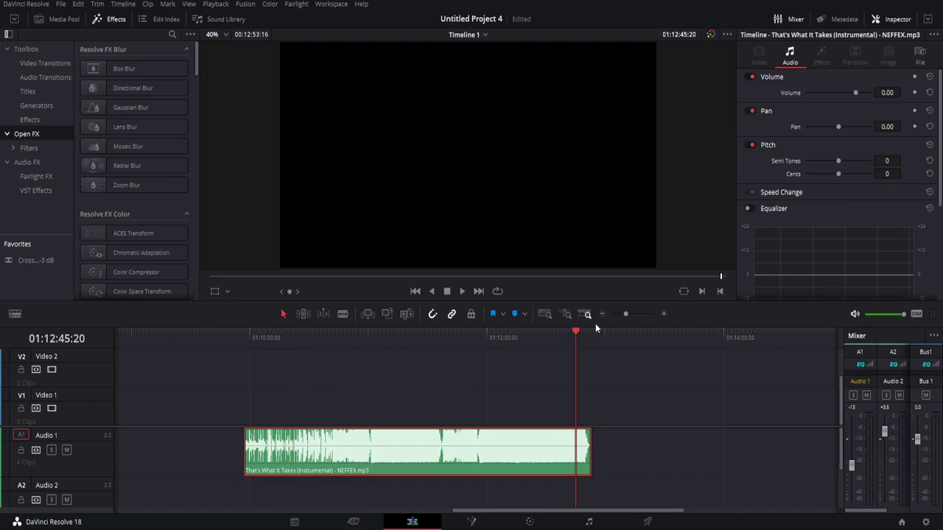
{"action": "left_click", "coordinate": [635, 313]}
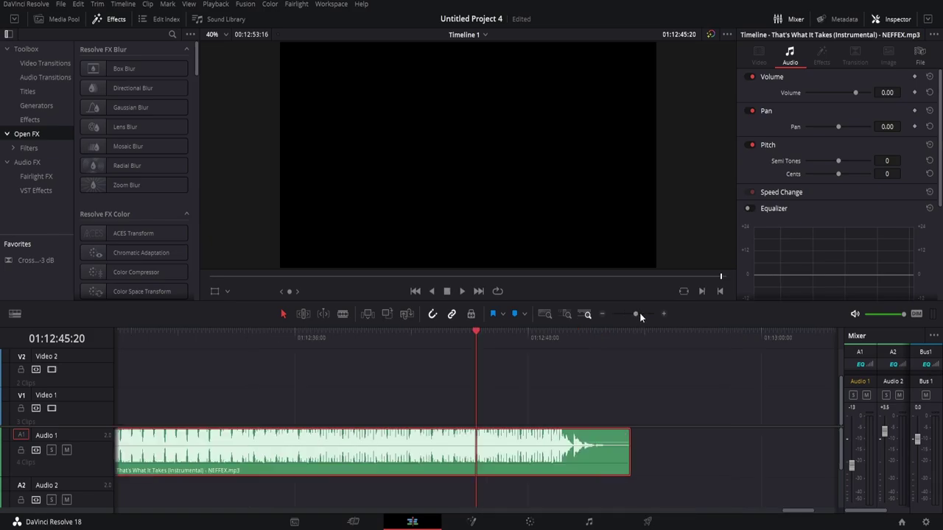
{"action": "left_click", "coordinate": [640, 313]}
{"action": "left_click", "coordinate": [628, 346]}
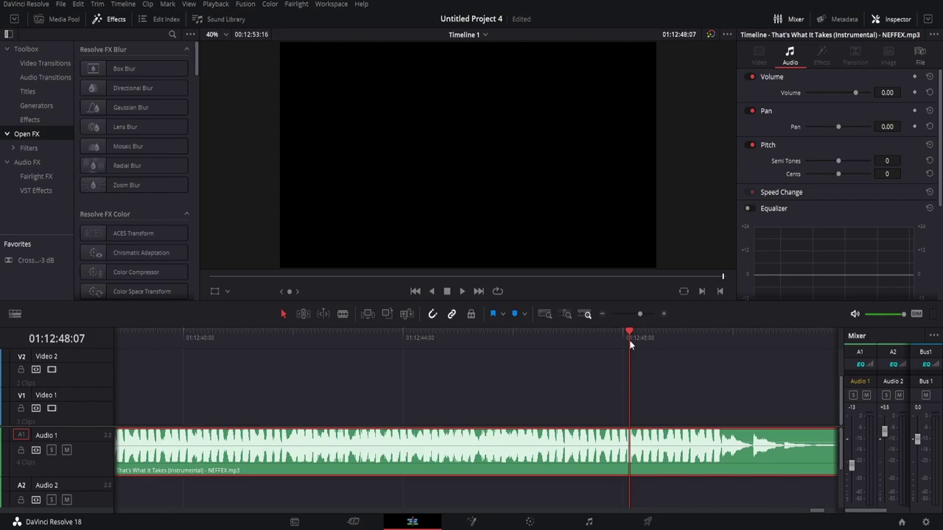
{"action": "key", "text": "space"}
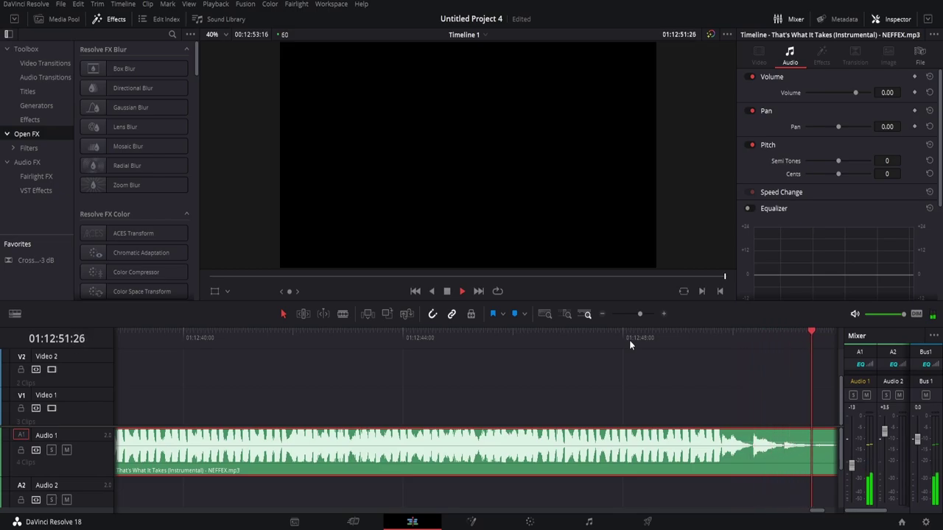
Step: Re-examine the ending and stop the playhead where the fade-out ends, at 01:12:50:56
{"action": "left_click", "coordinate": [636, 315]}
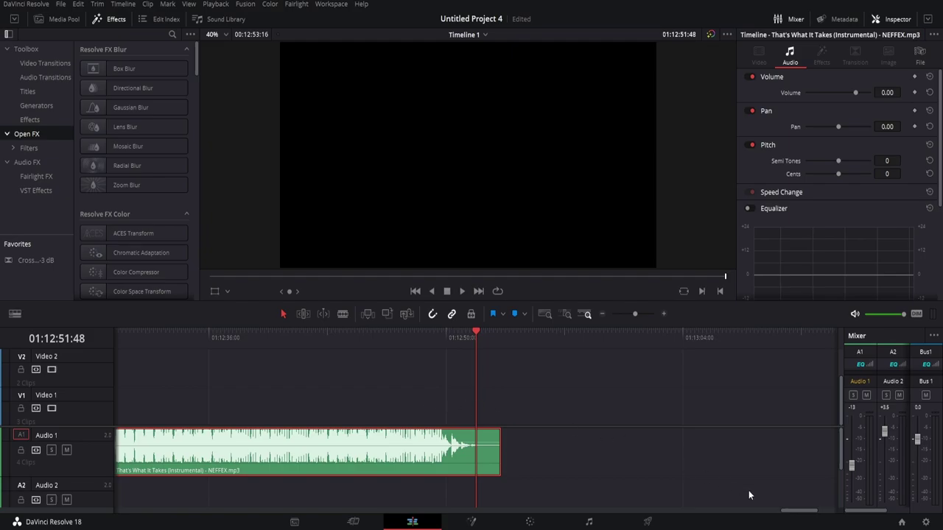
{"action": "left_click_drag", "start_coordinate": [793, 510], "coordinate": [721, 511]}
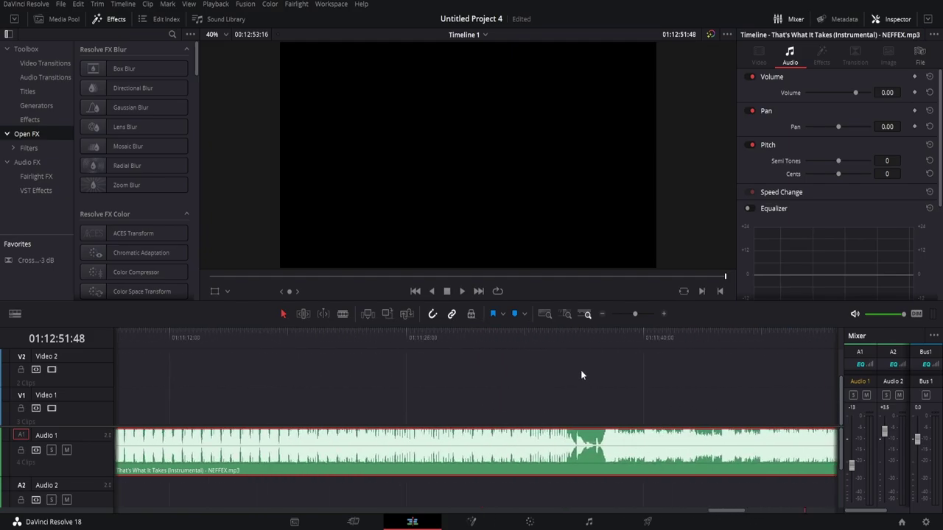
{"action": "left_click", "coordinate": [630, 314]}
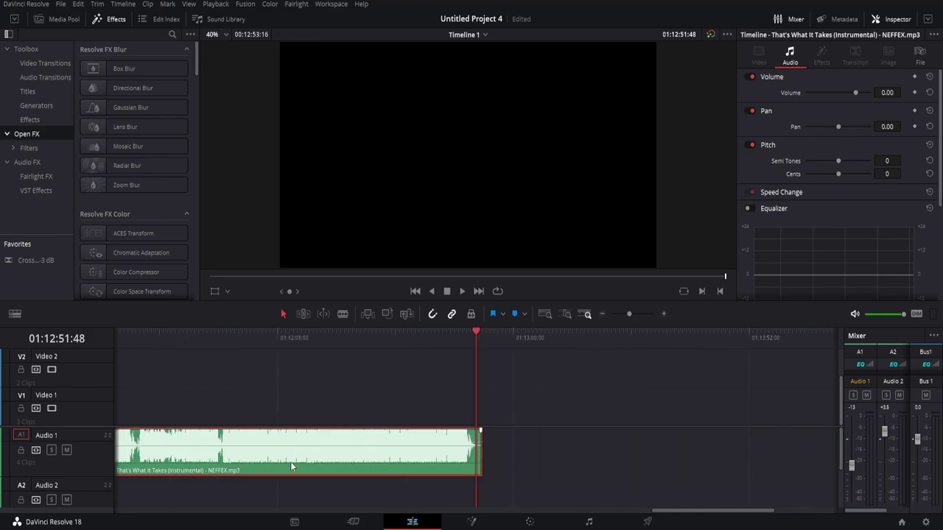
{"action": "left_click_drag", "start_coordinate": [744, 510], "coordinate": [673, 509]}
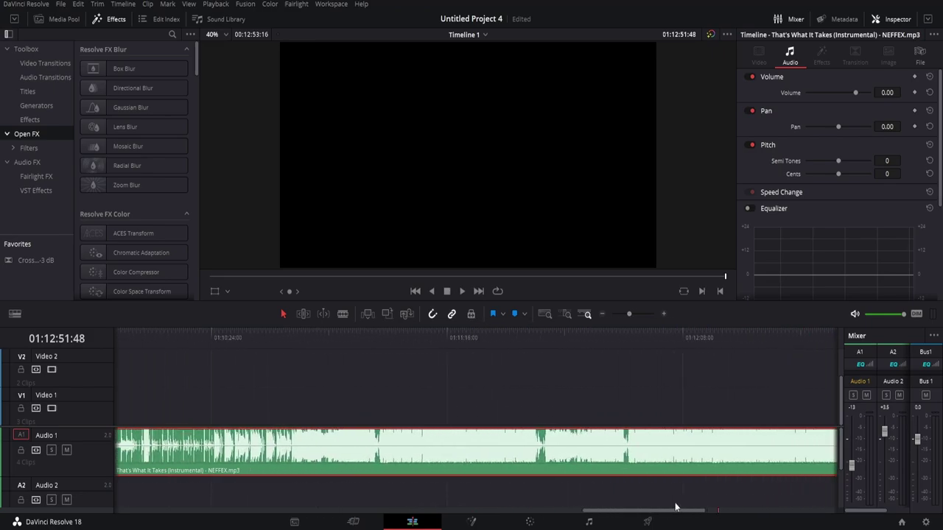
{"action": "left_click", "coordinate": [372, 343]}
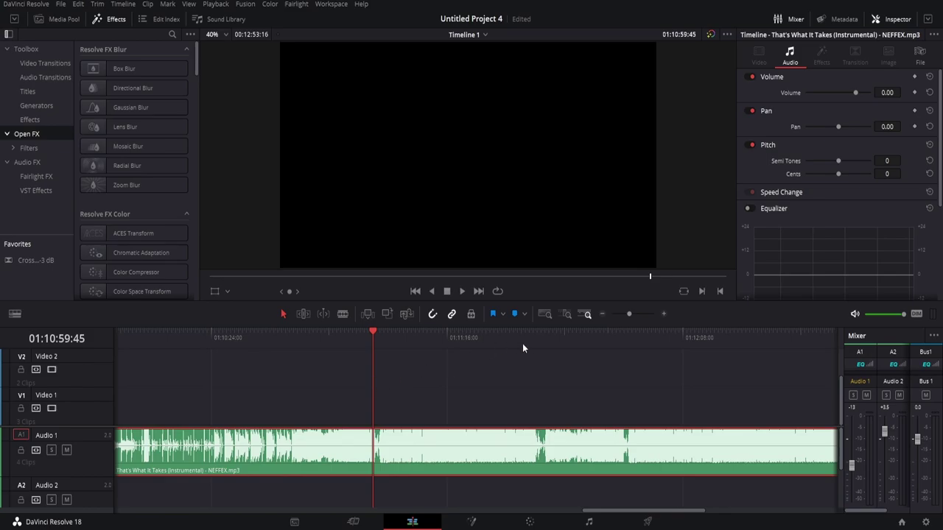
{"action": "left_click", "coordinate": [544, 347]}
{"action": "left_click", "coordinate": [629, 339]}
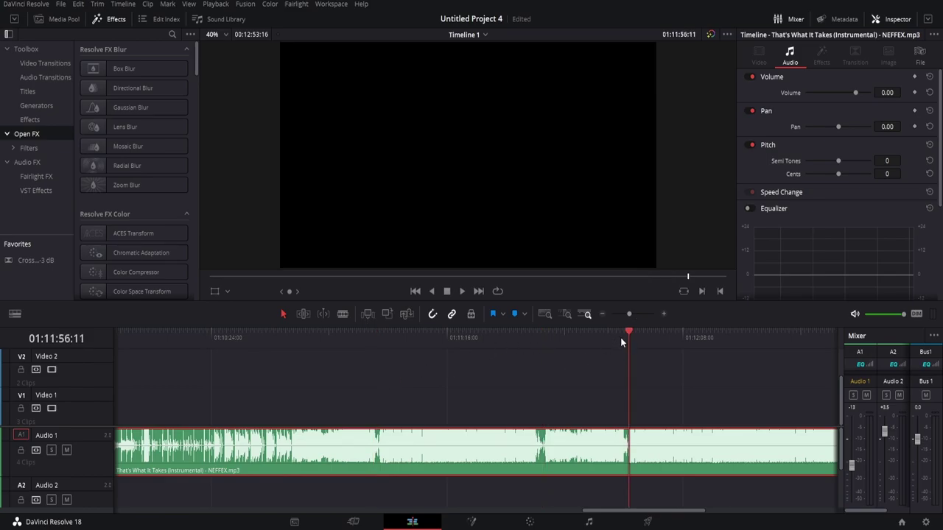
{"action": "left_click_drag", "start_coordinate": [612, 511], "coordinate": [662, 510]}
{"action": "left_click", "coordinate": [589, 336]}
{"action": "left_click", "coordinate": [639, 314]}
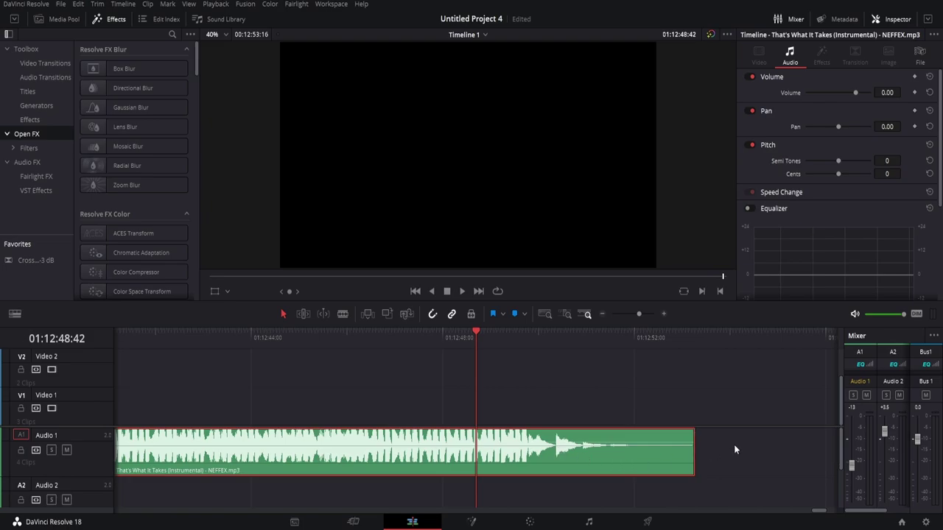
{"action": "key", "text": "space"}
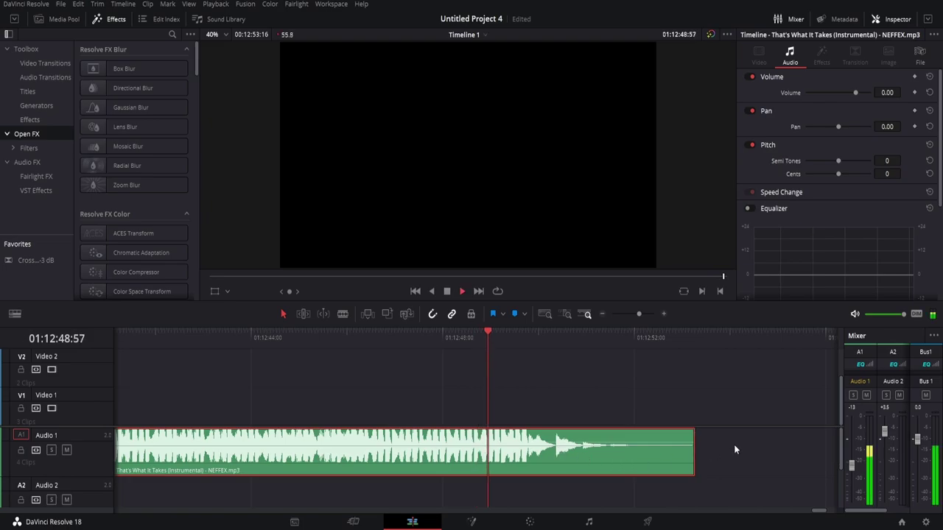
{"action": "key", "text": "space"}
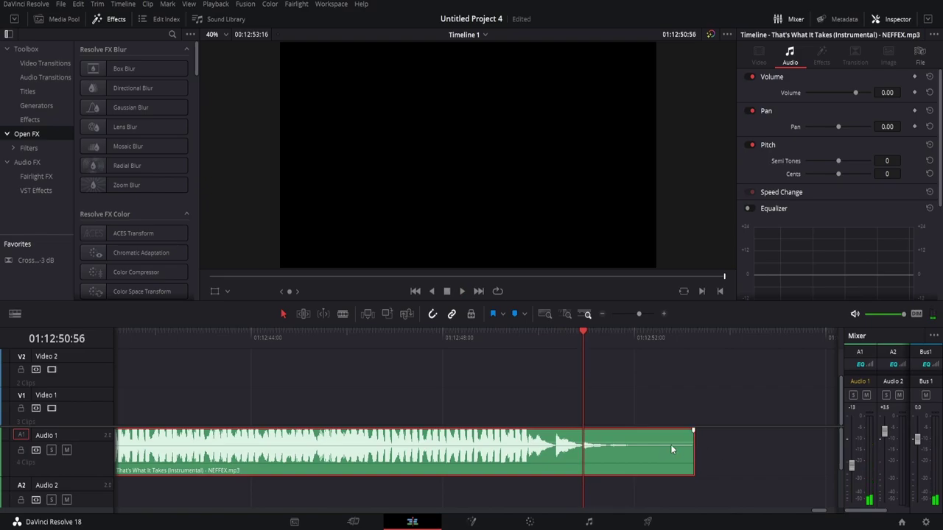
Step: Blade the clip at 01:12:50:56 with Ctrl+B and delete the trailing quiet piece
{"action": "key", "text": "ctrl+b"}
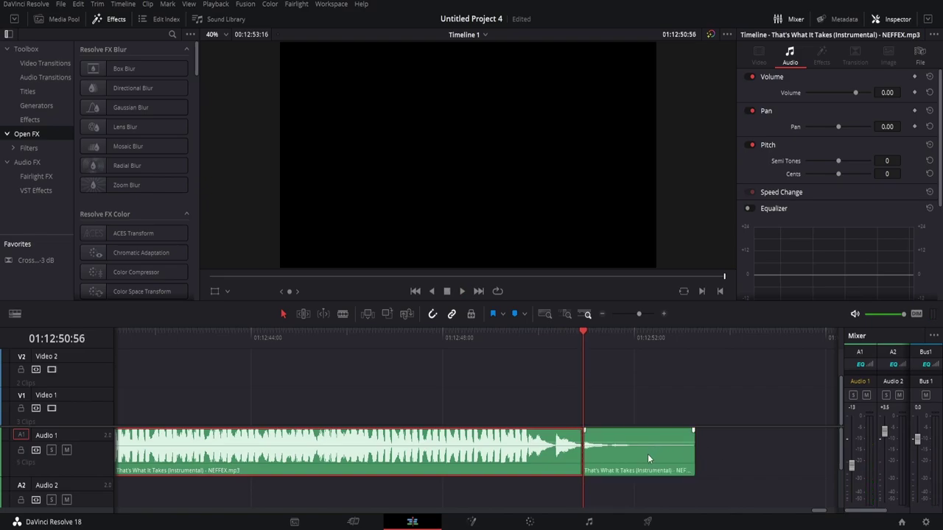
{"action": "left_click", "coordinate": [648, 456]}
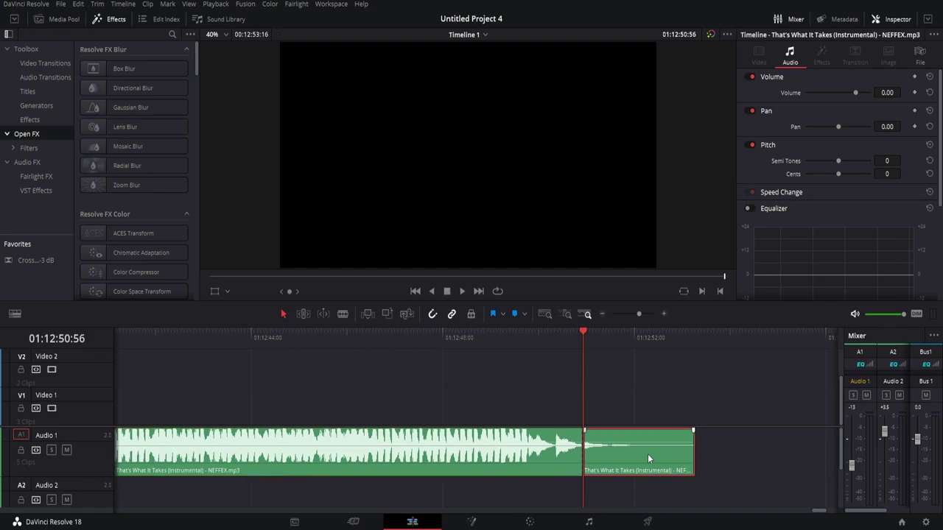
{"action": "key", "text": "Delete"}
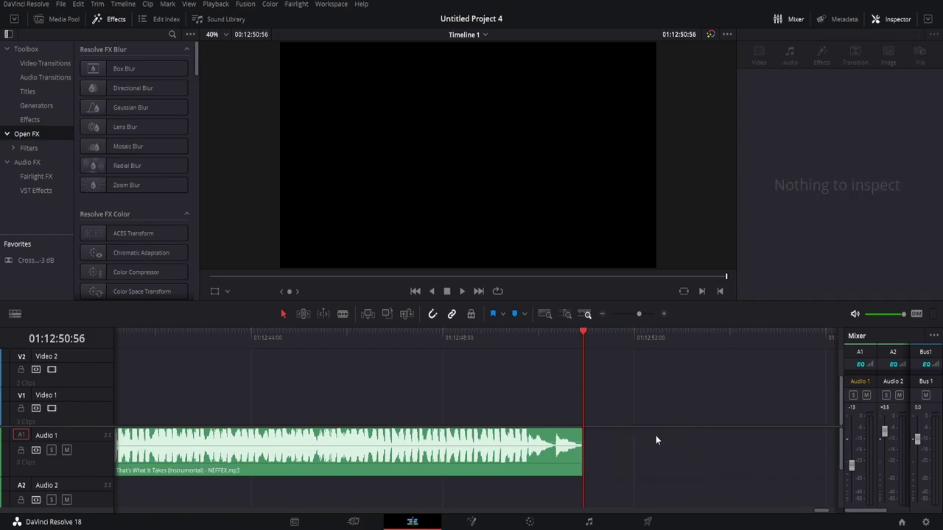
{"action": "left_click_drag", "start_coordinate": [824, 516], "coordinate": [728, 510]}
Step: Zoom in around 01:10:42 and listen to the music from 01:10:39:01
{"action": "left_click_drag", "start_coordinate": [639, 314], "coordinate": [630, 314]}
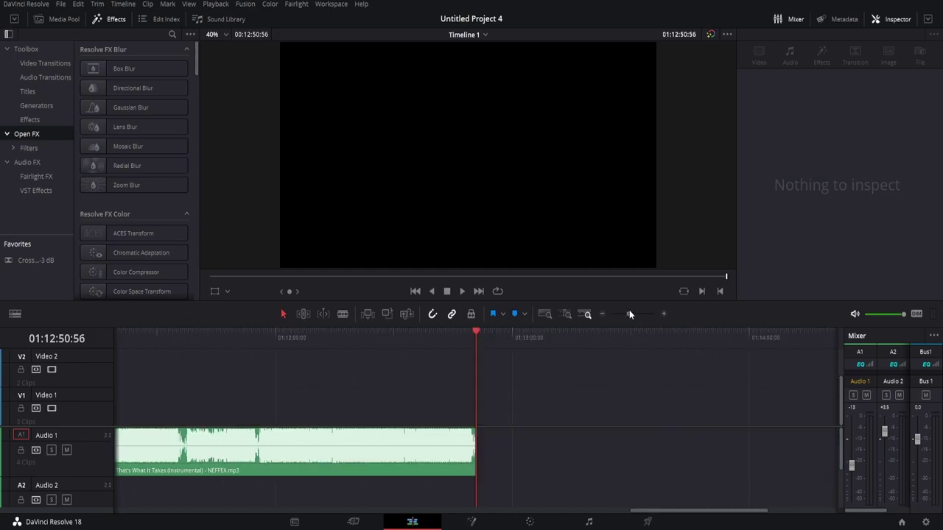
{"action": "left_click_drag", "start_coordinate": [638, 512], "coordinate": [542, 511]}
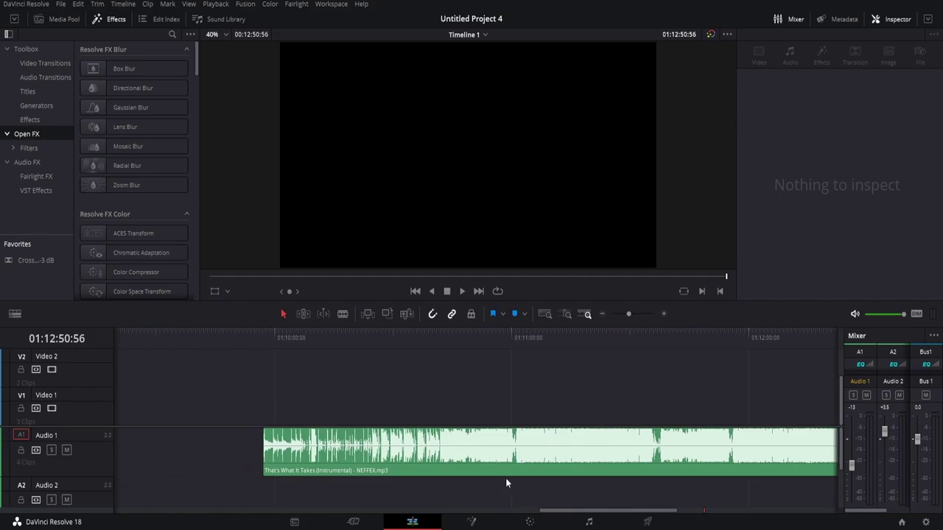
{"action": "left_click", "coordinate": [441, 331]}
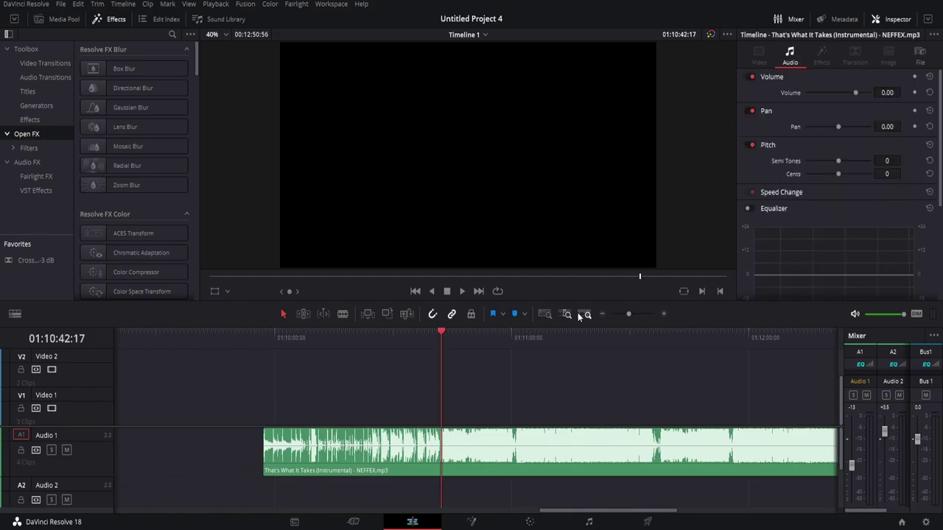
{"action": "left_click", "coordinate": [638, 314]}
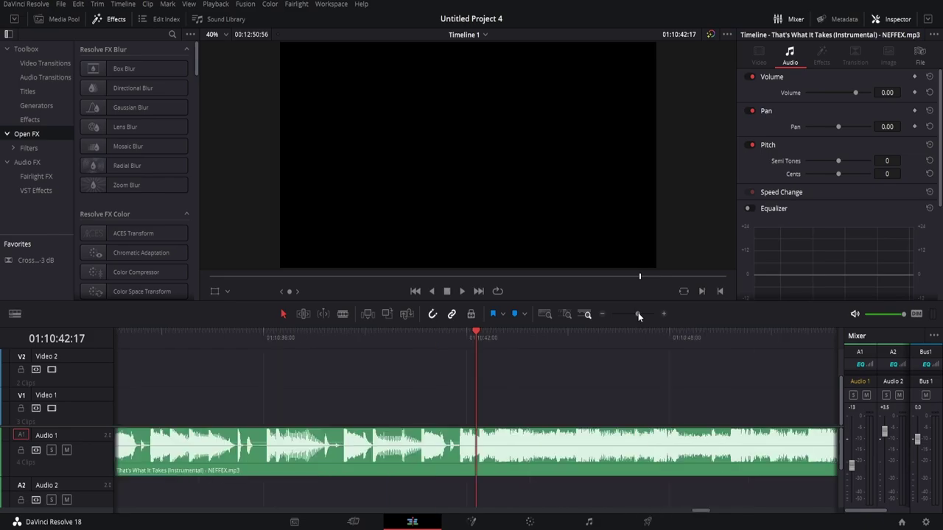
{"action": "left_click_drag", "start_coordinate": [640, 314], "coordinate": [643, 314]}
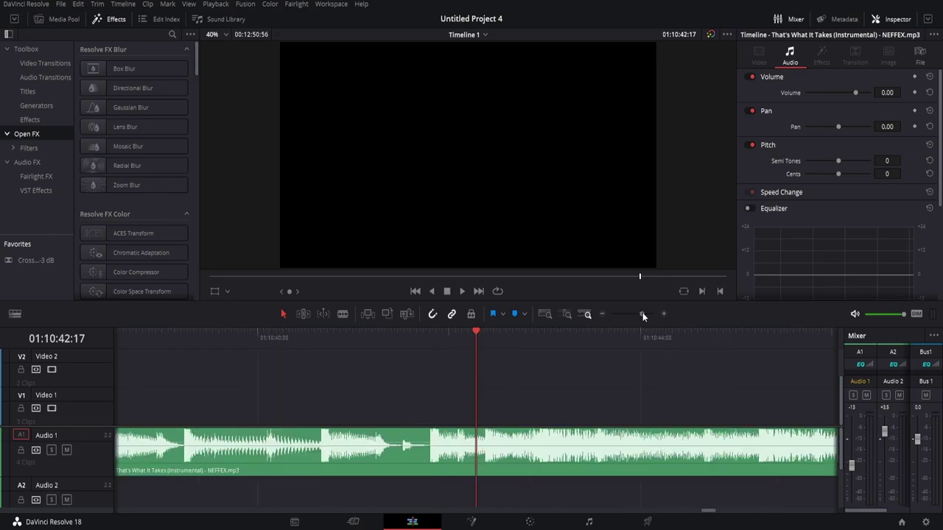
{"action": "left_click", "coordinate": [164, 348]}
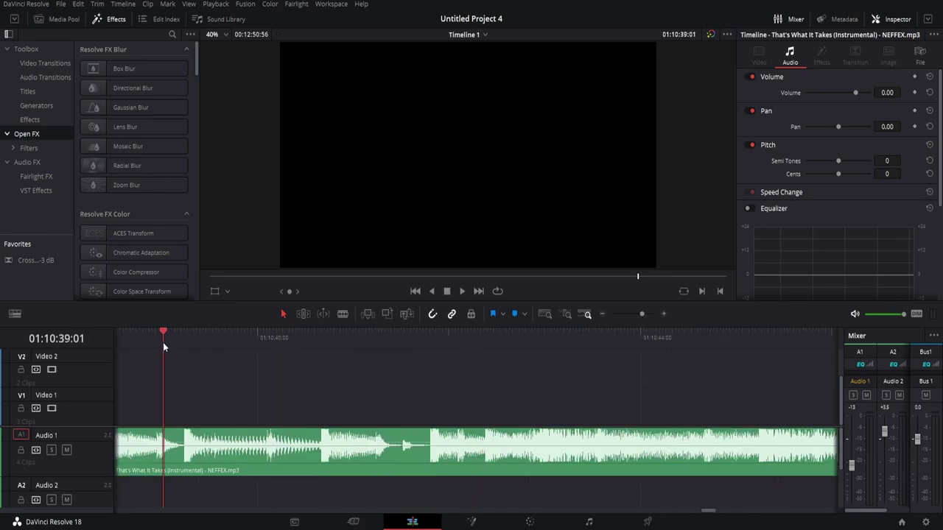
{"action": "key", "text": "space"}
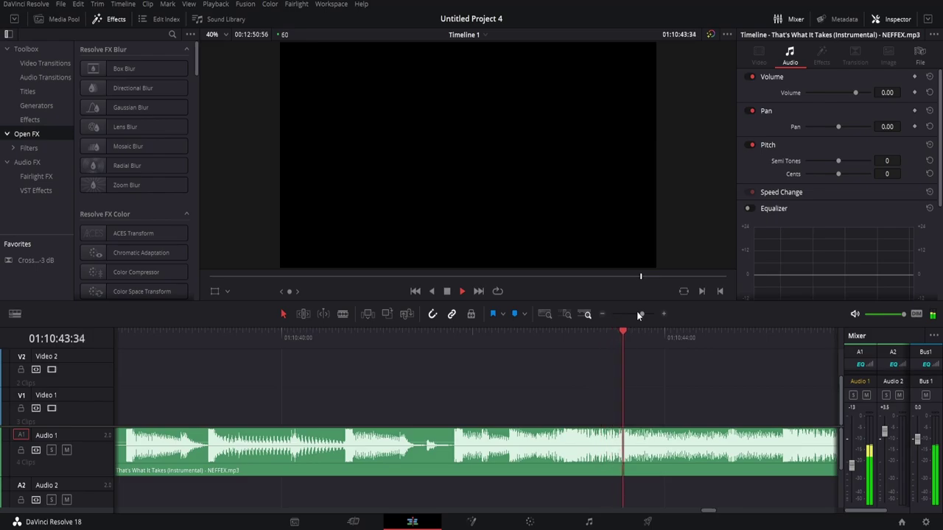
{"action": "key", "text": "space"}
Step: Play from 01:10:42:18, step back to 01:10:42:57, and blade the clip there
{"action": "left_click", "coordinate": [502, 340]}
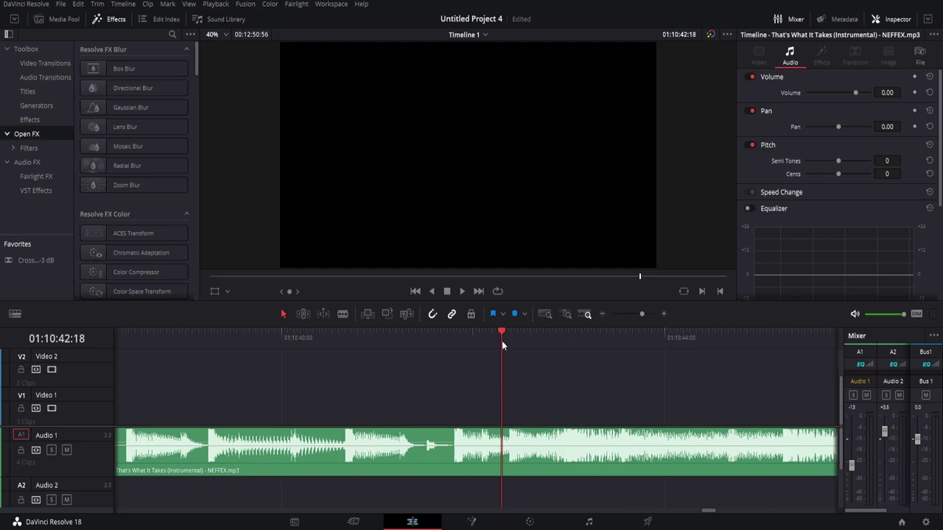
{"action": "key", "text": "space"}
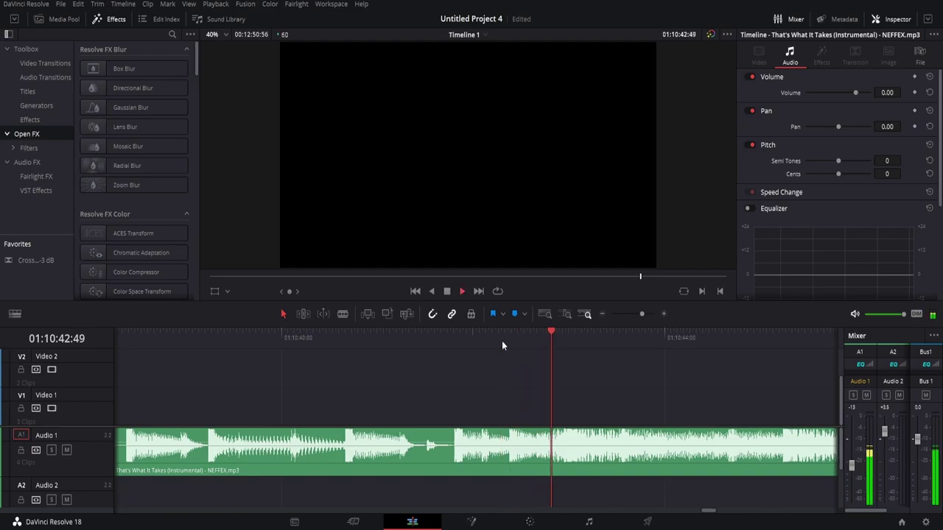
{"action": "key", "text": "space"}
{"action": "key", "text": "Left"}
{"action": "key", "text": "Left"}
{"action": "key", "text": "Left"}
{"action": "key", "text": "Left"}
{"action": "key", "text": "Left"}
{"action": "key", "text": "Left"}
{"action": "key", "text": "Left"}
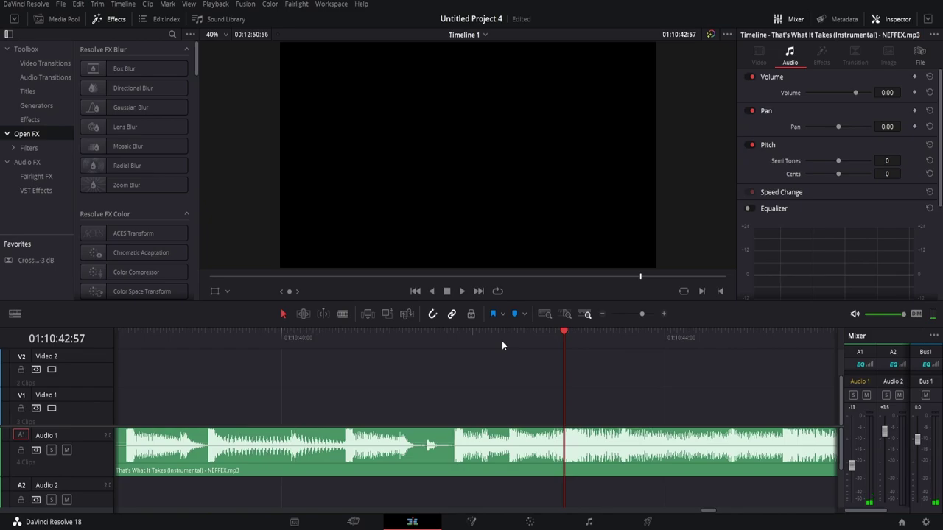
{"action": "key", "text": "ctrl+b"}
{"action": "left_click", "coordinate": [605, 456]}
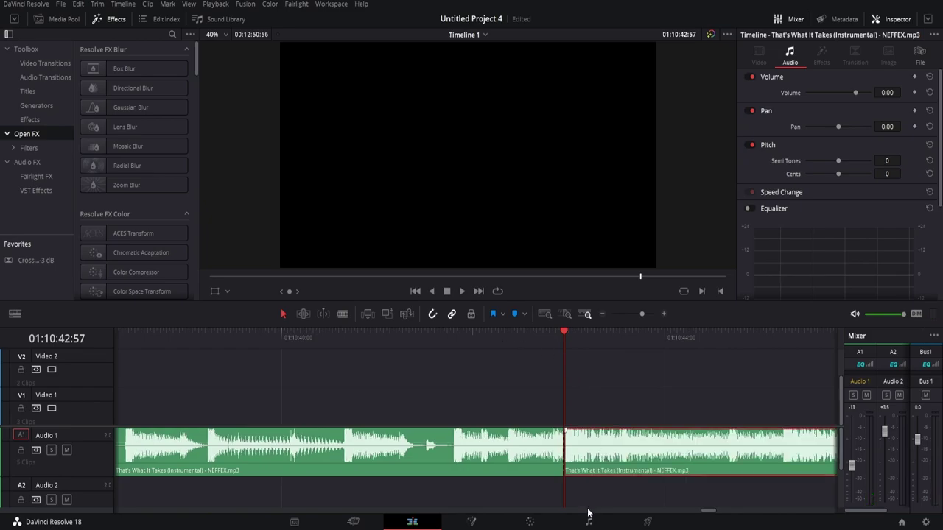
Step: Save the project and play back across the split at 01:10:42:57
{"action": "key", "text": "ctrl+s"}
{"action": "key", "text": "space"}
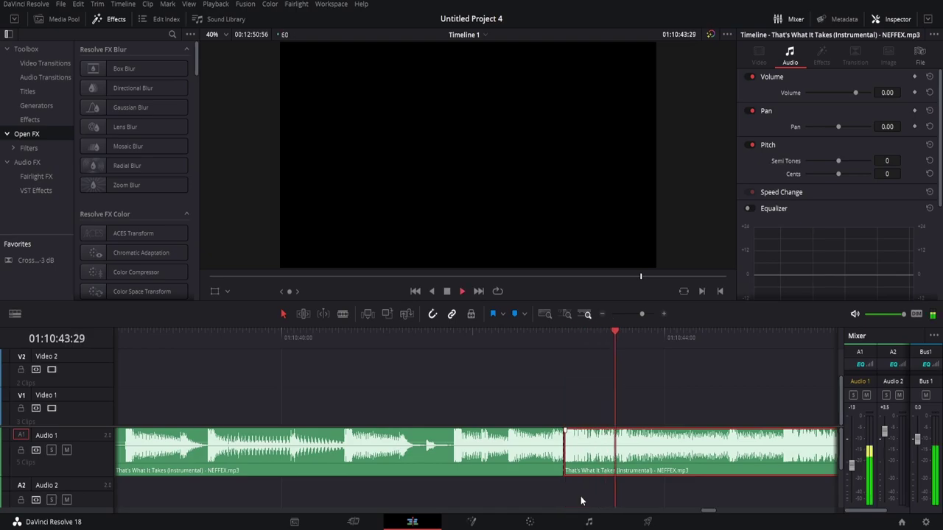
{"action": "key", "text": "space"}
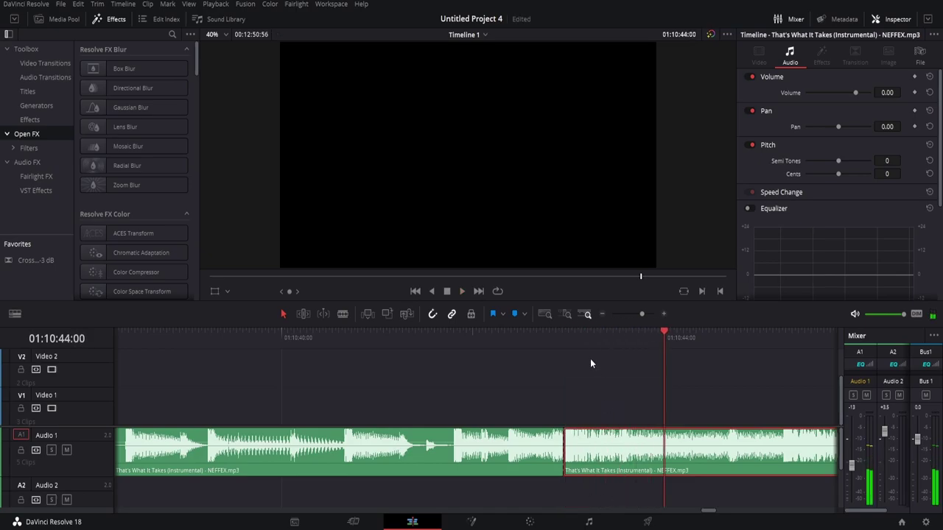
{"action": "key", "text": "Up"}
{"action": "left_click", "coordinate": [552, 345]}
{"action": "left_click_drag", "start_coordinate": [642, 315], "coordinate": [644, 312]}
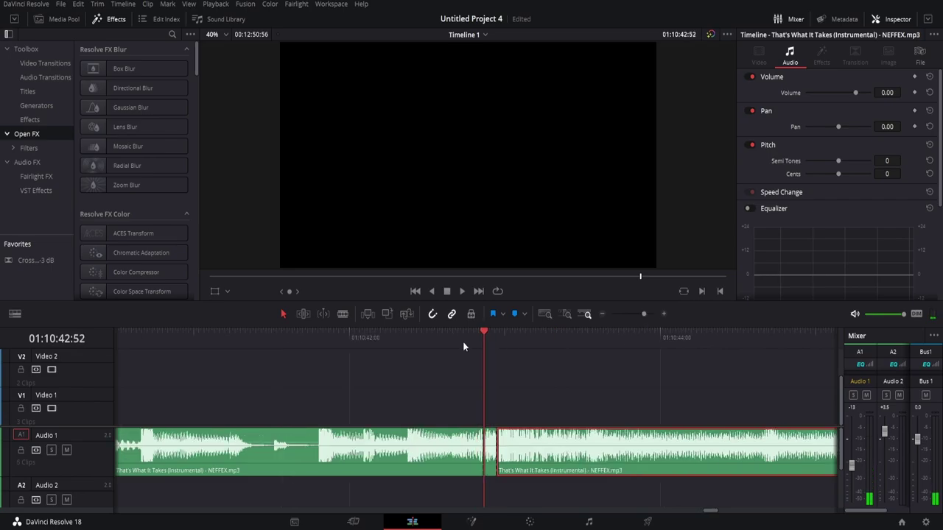
Step: Undo the earlier cut and re-split the music clip at 01:10:42:50
{"action": "key", "text": "ctrl+z"}
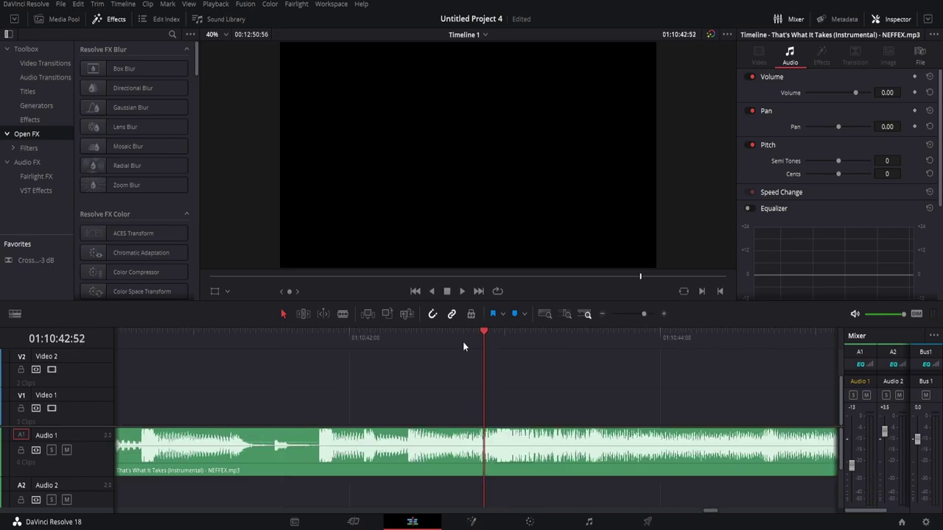
{"action": "key", "text": "space"}
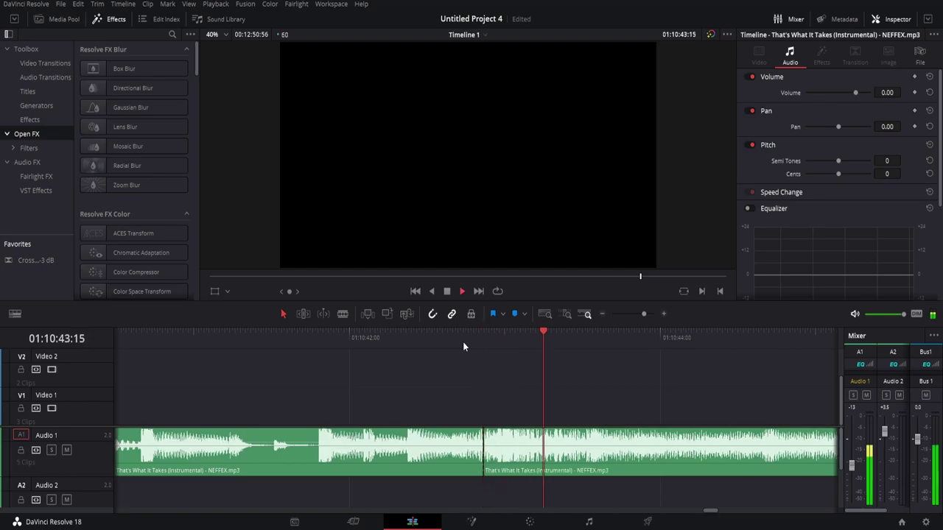
{"action": "key", "text": "space"}
{"action": "key", "text": "Up"}
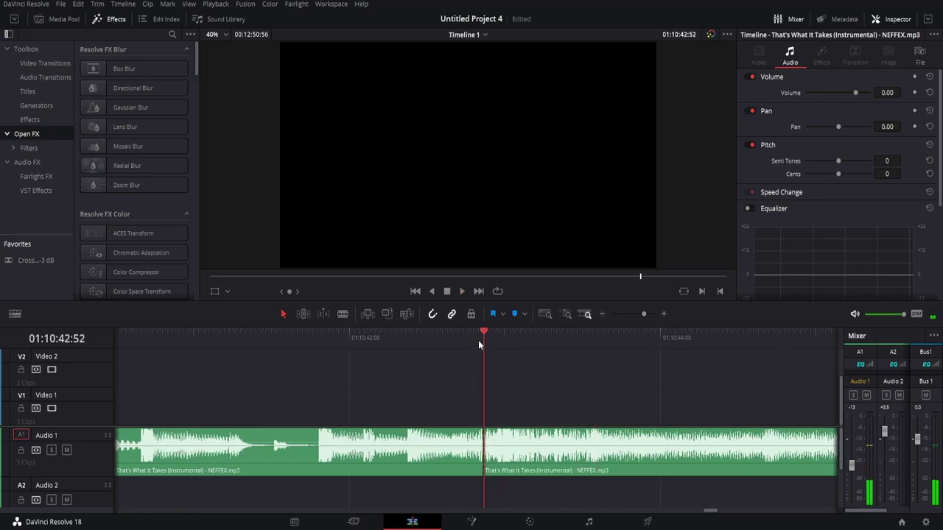
{"action": "key", "text": "ctrl+z"}
{"action": "key", "text": "Left"}
{"action": "key", "text": "Left"}
{"action": "key", "text": "Left"}
{"action": "key", "text": "Right"}
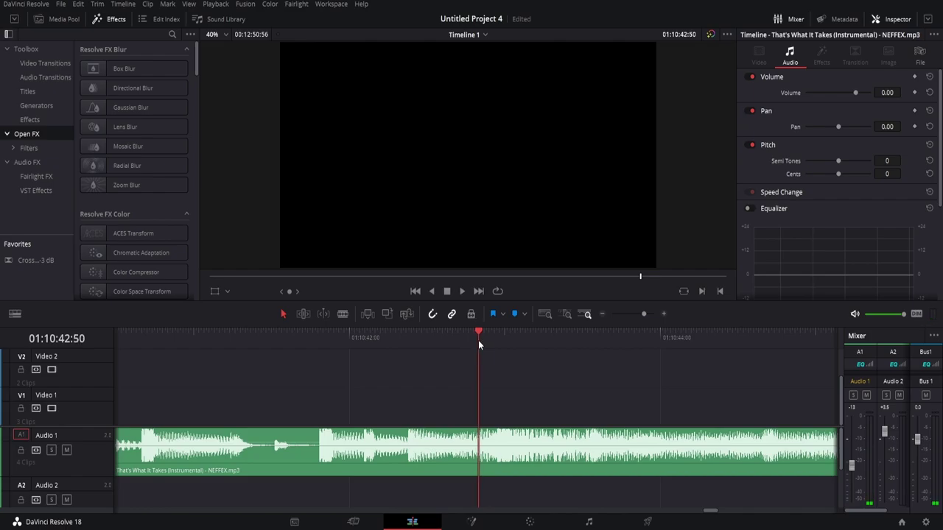
{"action": "key", "text": "ctrl+b"}
{"action": "left_click", "coordinate": [546, 464]}
Step: Check the new cut, then zoom out and park the playhead at the music's end
{"action": "key", "text": "space"}
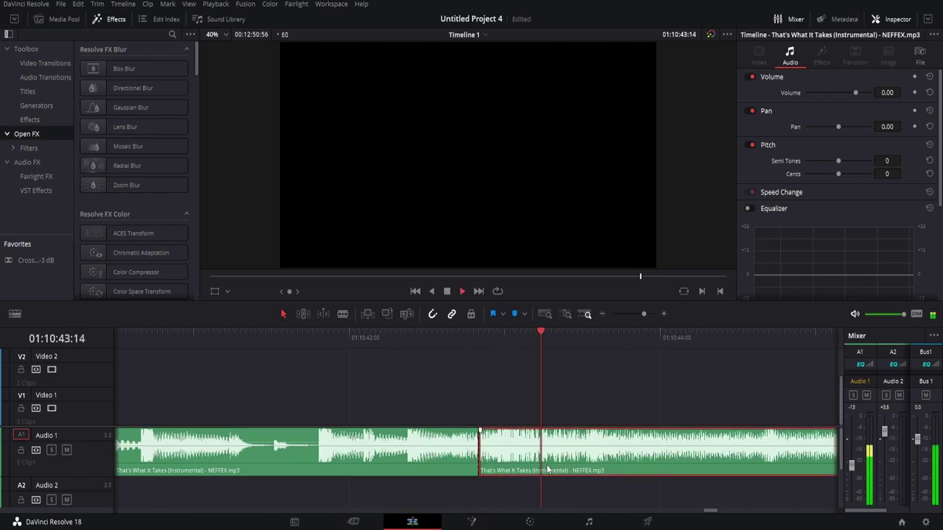
{"action": "key", "text": "space"}
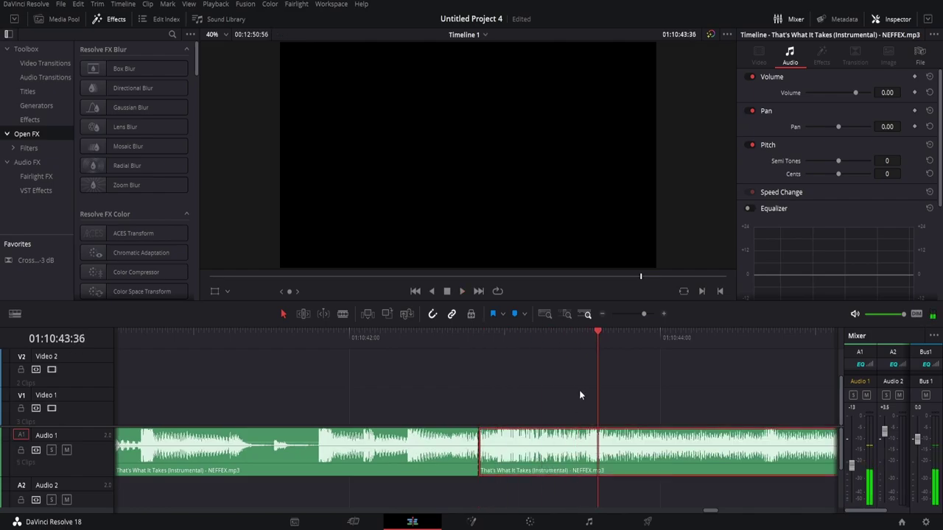
{"action": "left_click", "coordinate": [634, 314]}
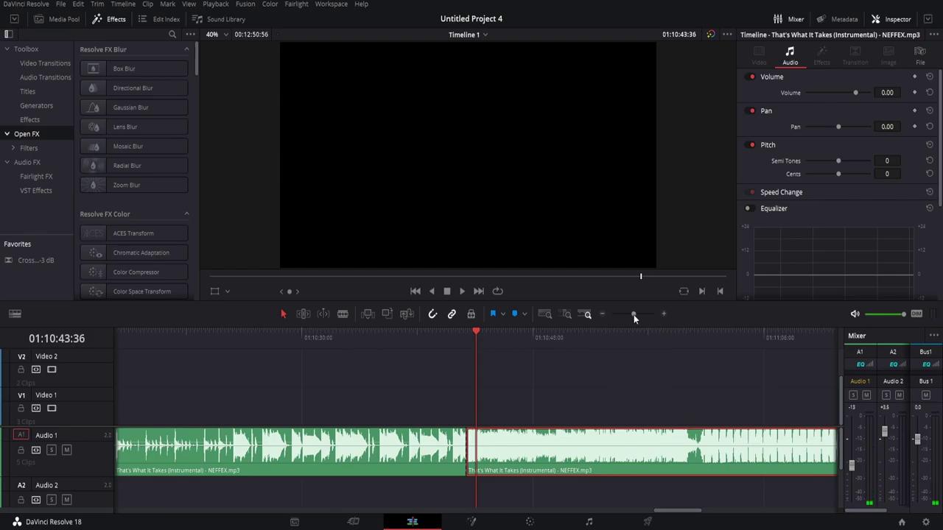
{"action": "left_click_drag", "start_coordinate": [632, 315], "coordinate": [628, 314]}
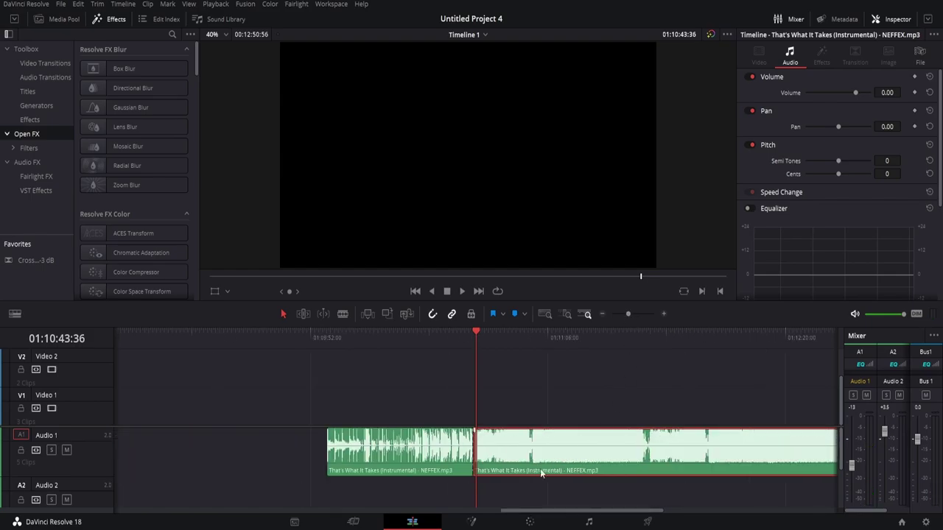
{"action": "left_click_drag", "start_coordinate": [538, 510], "coordinate": [568, 510]}
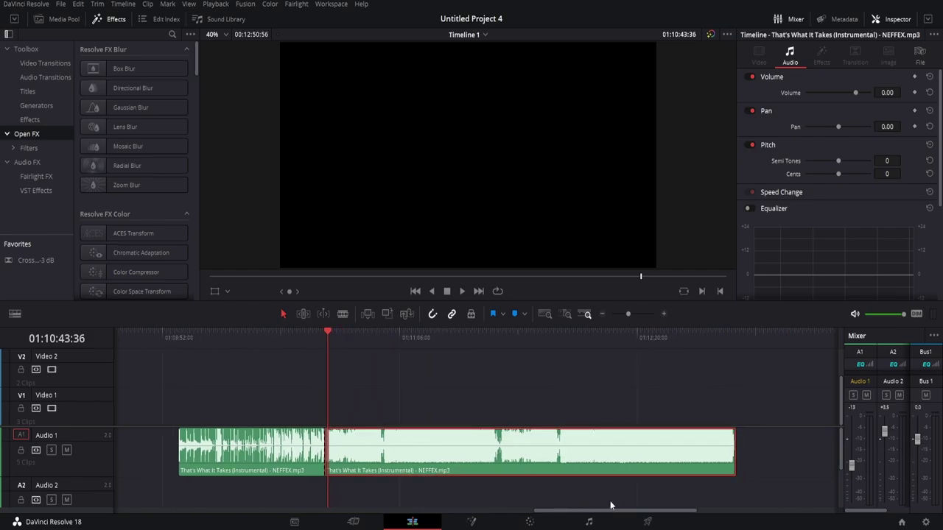
{"action": "left_click", "coordinate": [735, 340]}
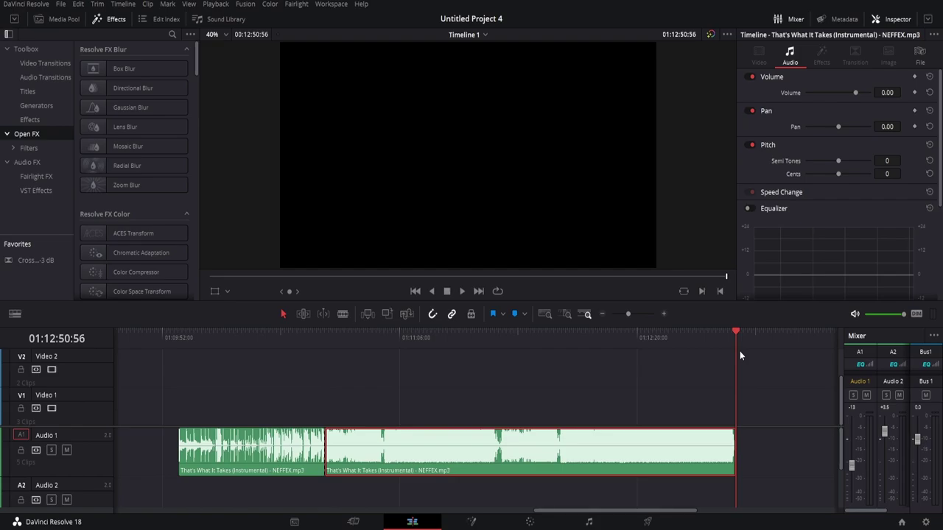
Step: Paste the copied clip at 01:12:50:56 and play across the join from 01:12:49:00
{"action": "key", "text": "ctrl+v"}
{"action": "left_click", "coordinate": [625, 315]}
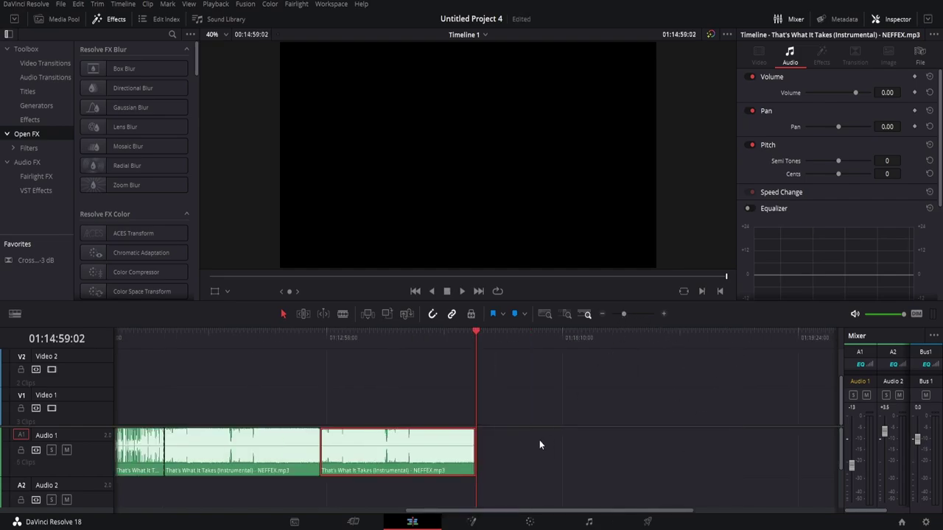
{"action": "left_click", "coordinate": [321, 337]}
{"action": "left_click", "coordinate": [635, 314]}
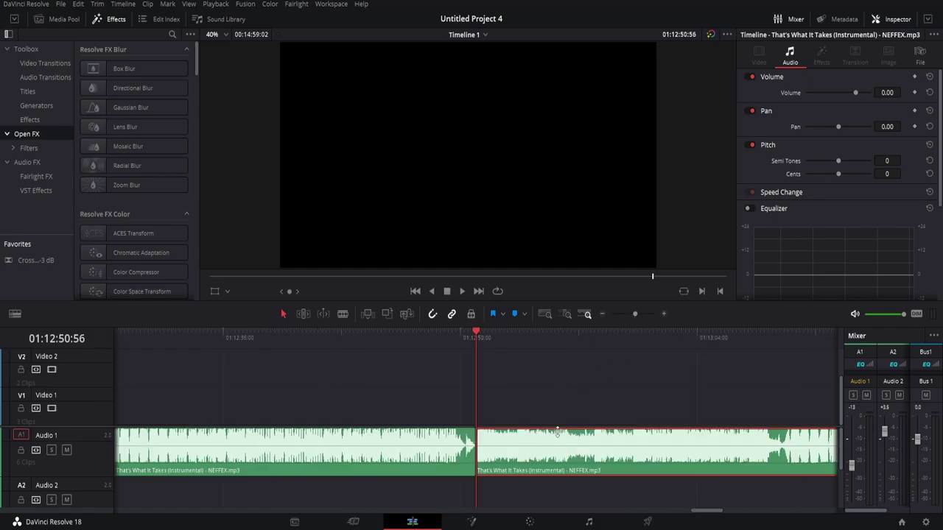
{"action": "left_click", "coordinate": [444, 341]}
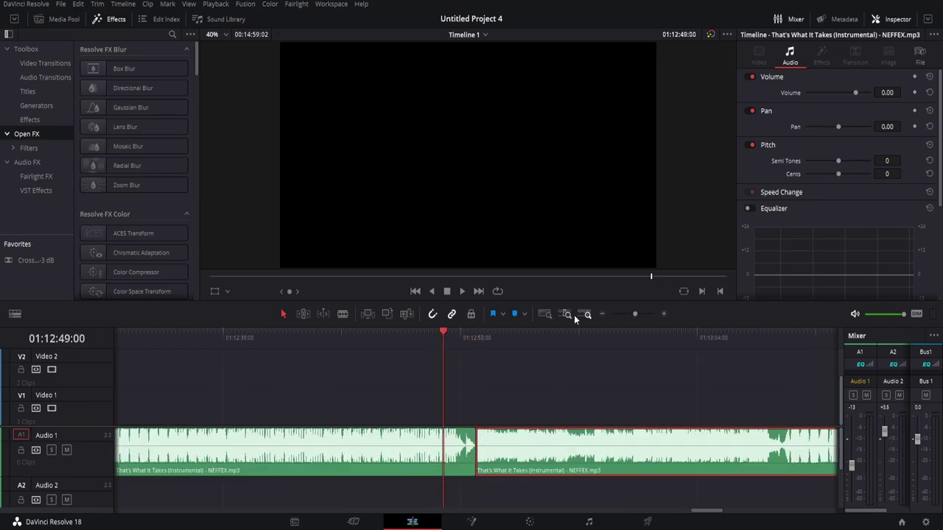
{"action": "left_click", "coordinate": [641, 314]}
{"action": "key", "text": "space"}
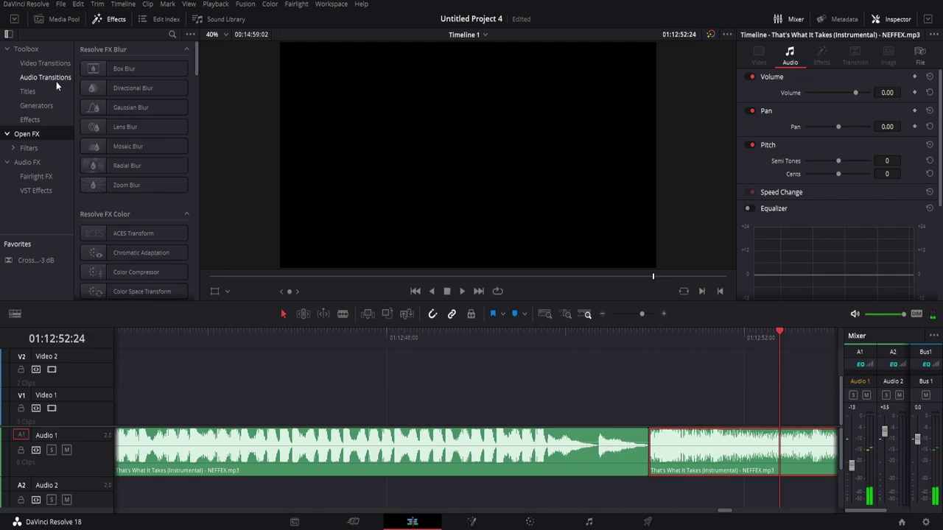
Step: Drag Cross Fade -3 dB from Toolbox > Audio Transitions onto the Audio 1 clip join
{"action": "left_click", "coordinate": [40, 68]}
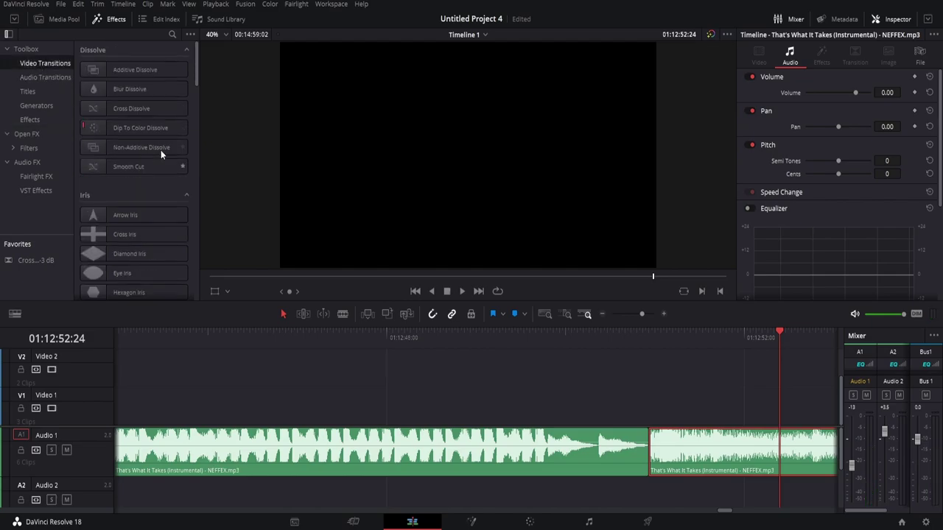
{"action": "left_click", "coordinate": [42, 77]}
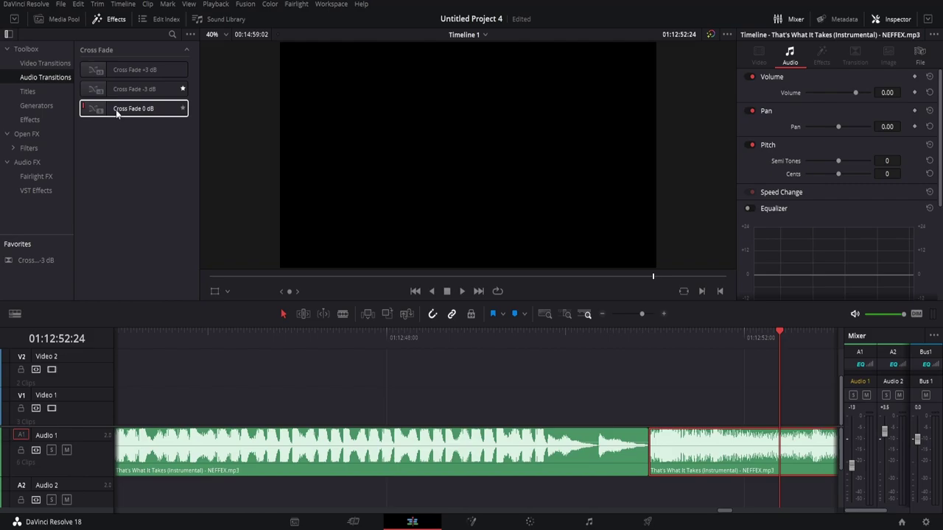
{"action": "left_click_drag", "start_coordinate": [120, 89], "coordinate": [641, 452]}
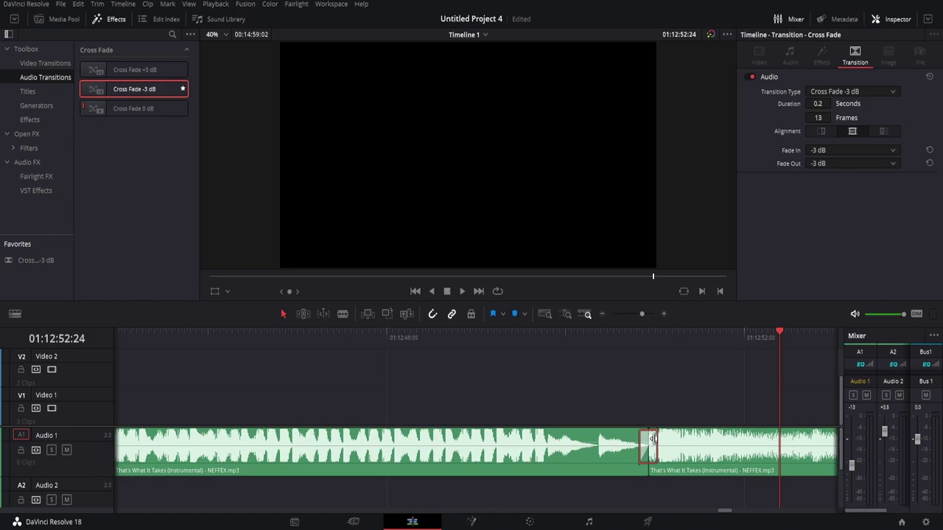
{"action": "left_click", "coordinate": [492, 346]}
{"action": "key", "text": "space"}
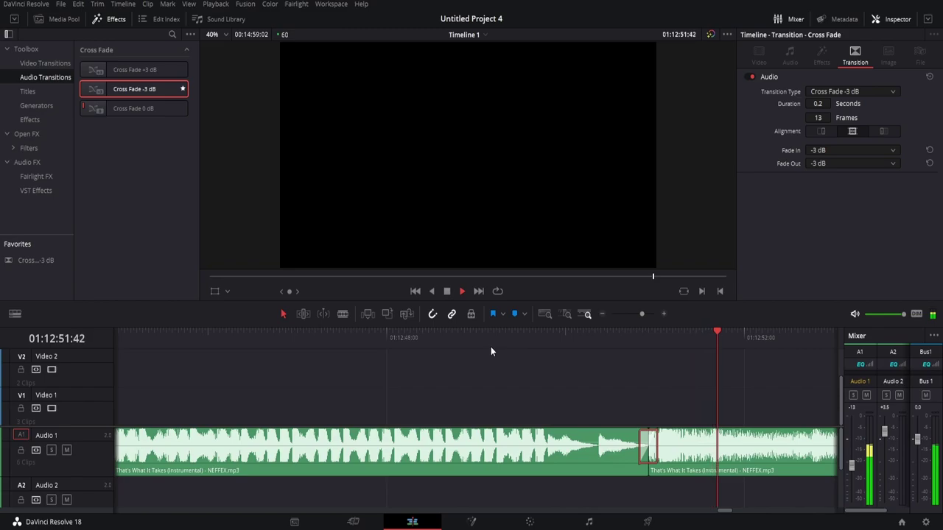
{"action": "key", "text": "space"}
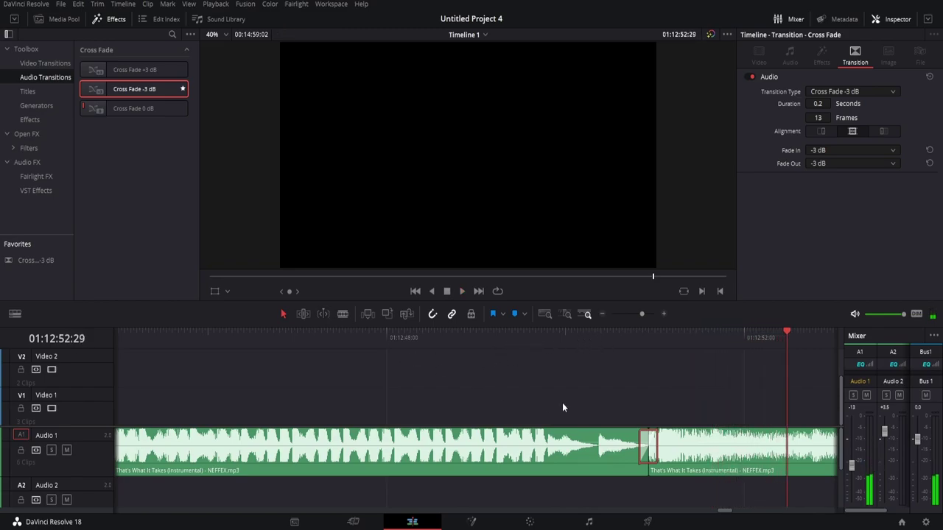
{"action": "left_click", "coordinate": [525, 338]}
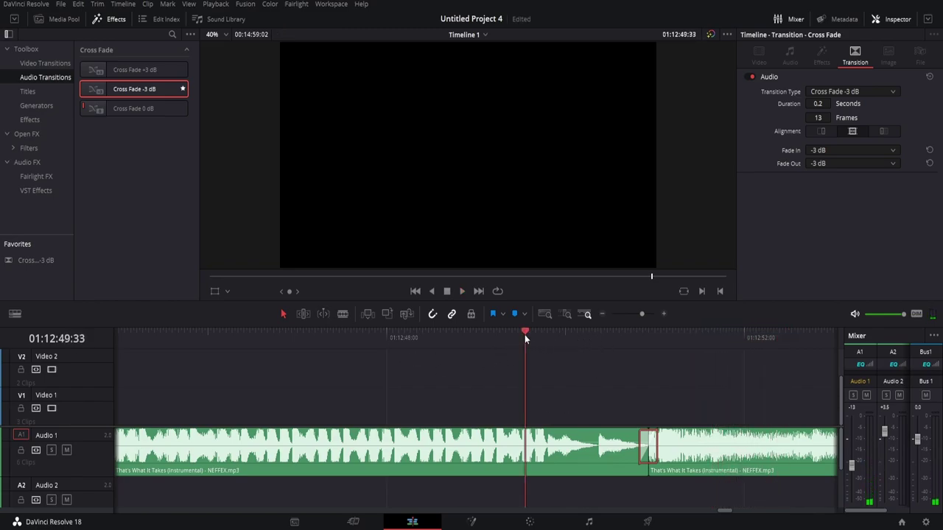
{"action": "key", "text": "space"}
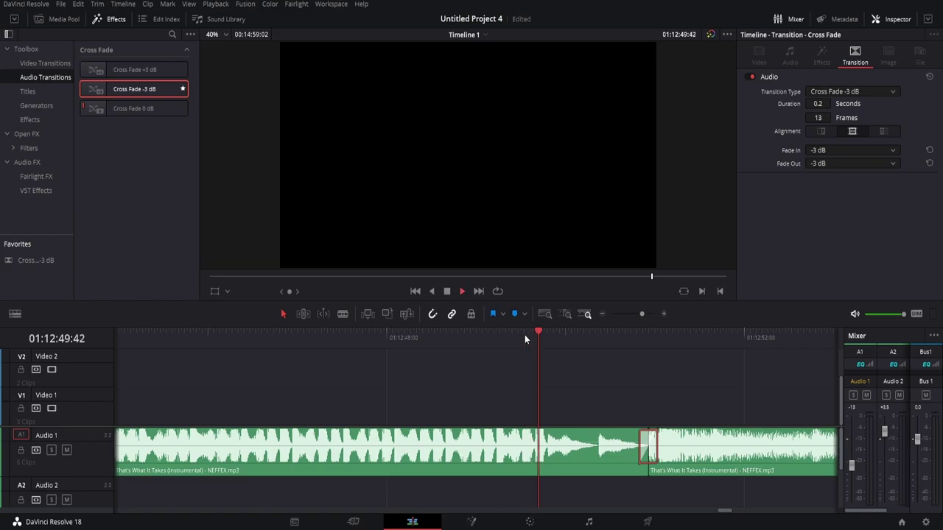
{"action": "key", "text": "space"}
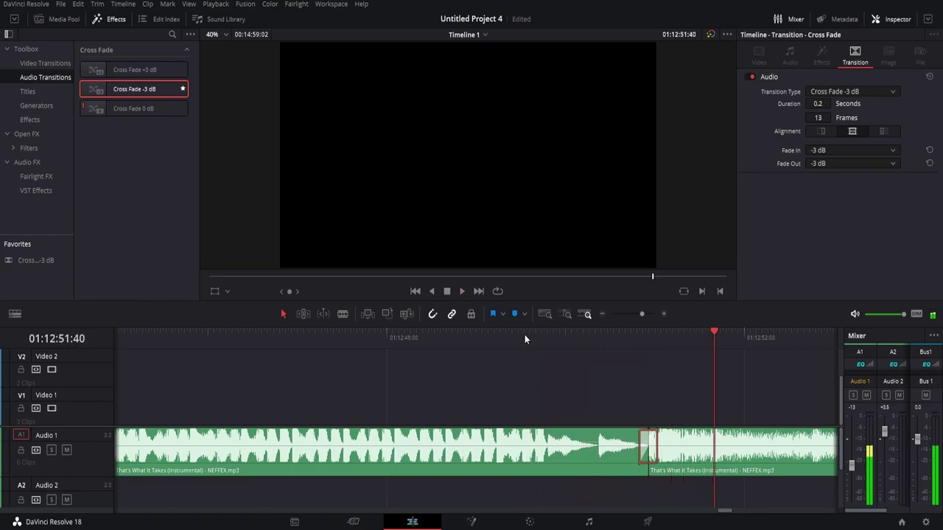
{"action": "left_click", "coordinate": [641, 340]}
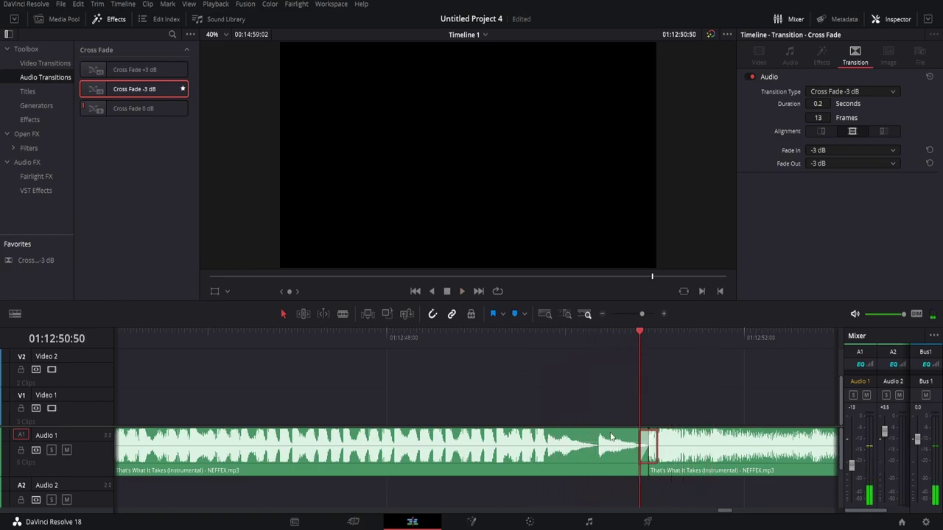
{"action": "left_click", "coordinate": [601, 451]}
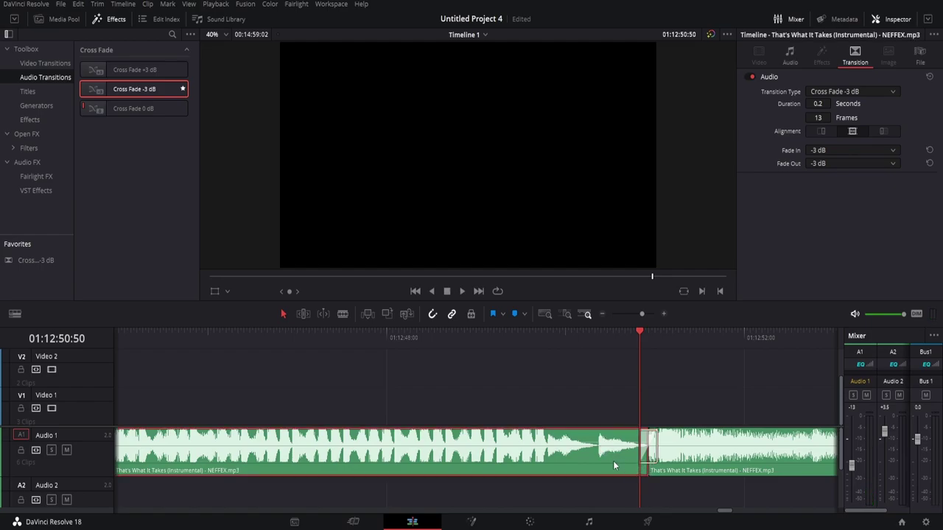
Step: Delete the old cross-fade and the small gap so the two NEFFEX clips meet
{"action": "left_click", "coordinate": [647, 449]}
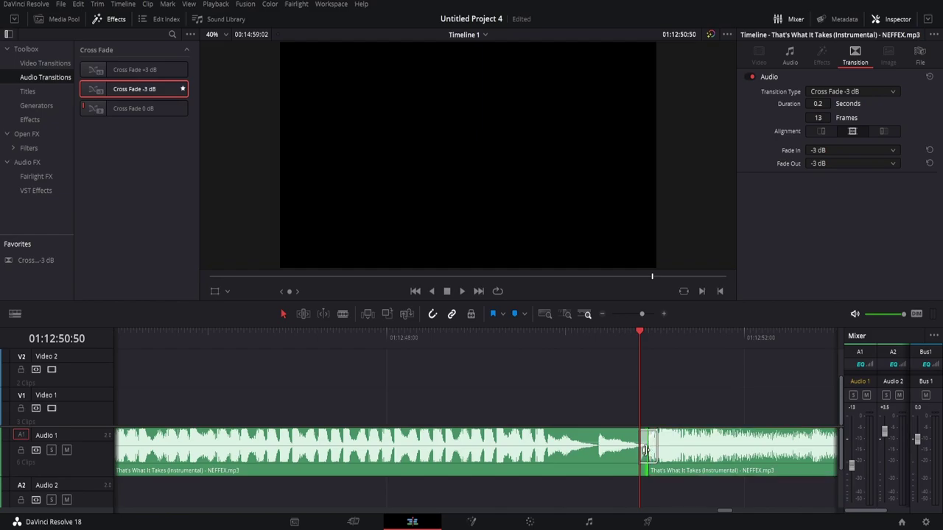
{"action": "left_click", "coordinate": [640, 451]}
{"action": "key", "text": "Delete"}
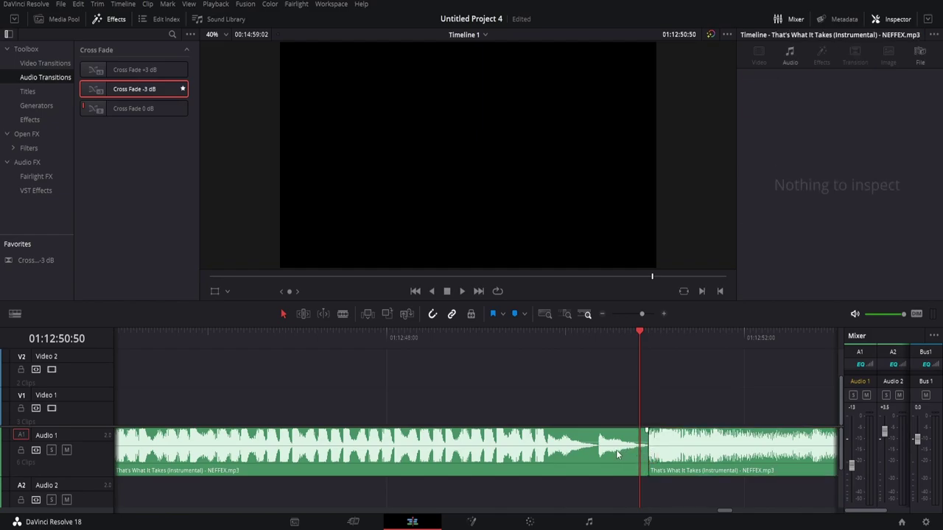
{"action": "left_click", "coordinate": [618, 454]}
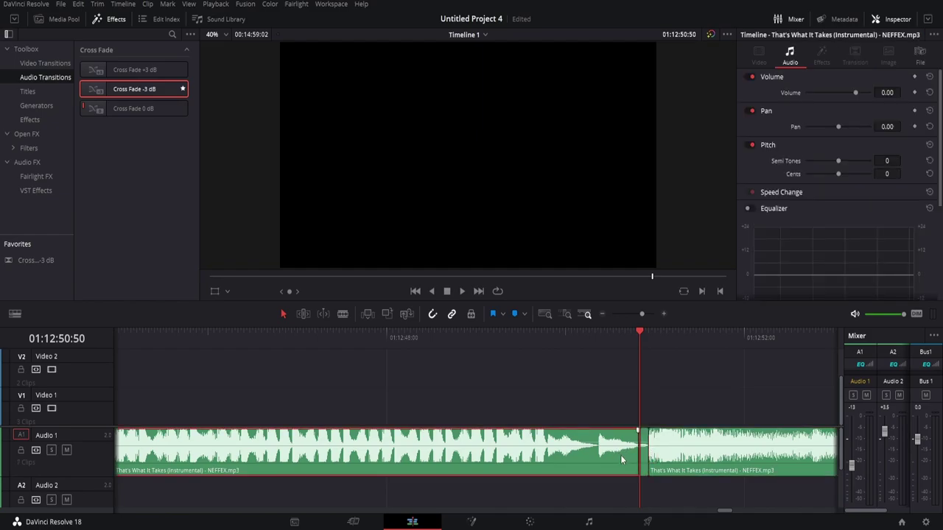
{"action": "left_click", "coordinate": [644, 455]}
{"action": "key", "text": "Delete"}
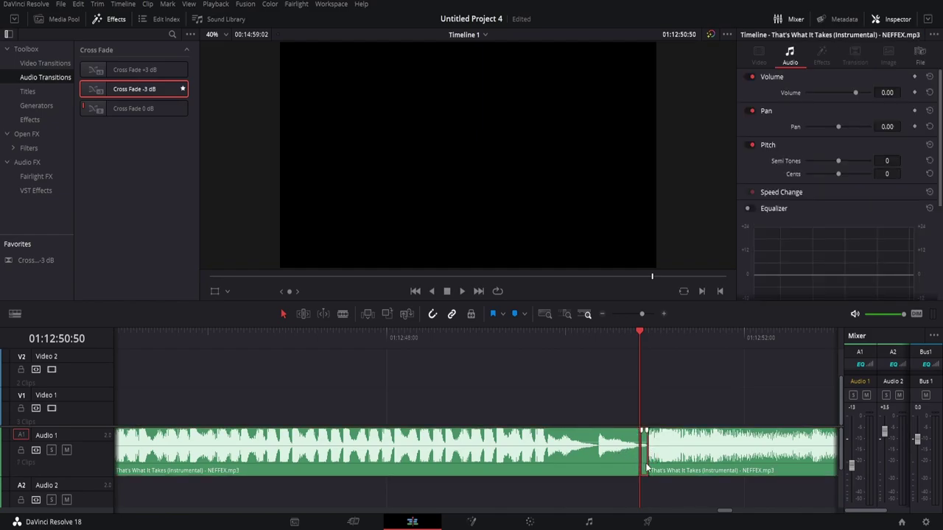
Step: Add a new Cross Fade -3 dB at the join, preview it, and extend it to 15 frames
{"action": "left_click_drag", "start_coordinate": [157, 95], "coordinate": [628, 451]}
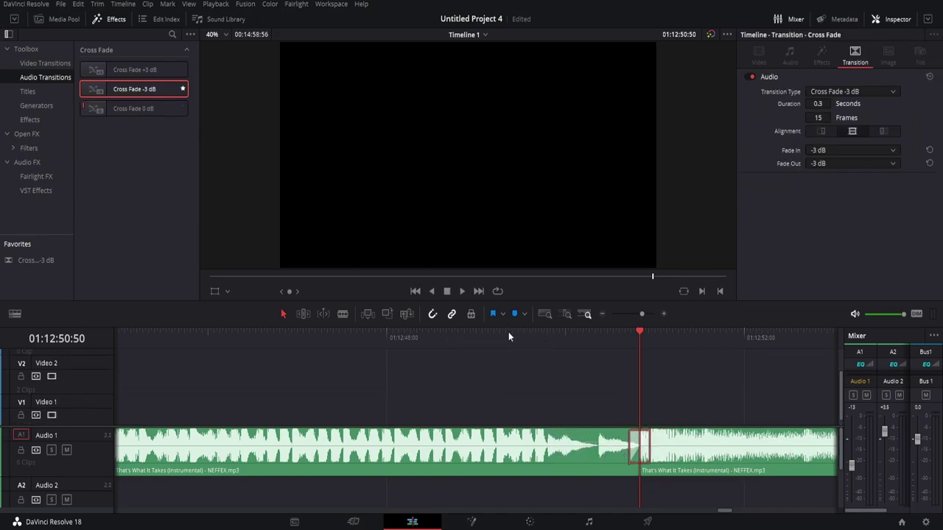
{"action": "left_click", "coordinate": [507, 339]}
{"action": "key", "text": "space"}
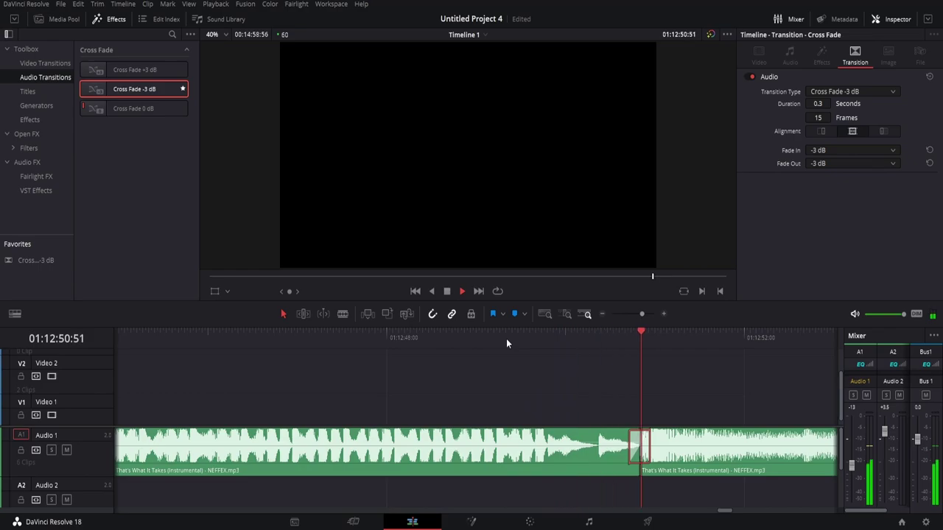
{"action": "key", "text": "space"}
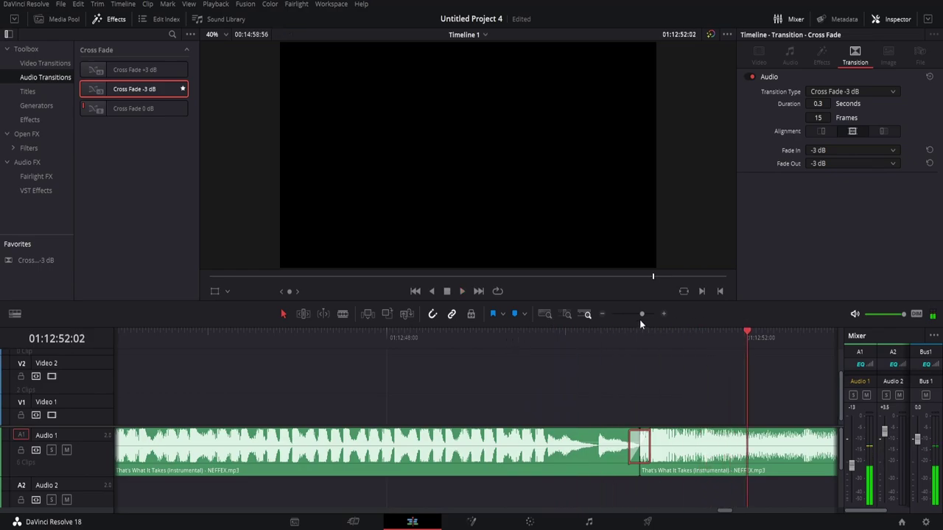
{"action": "key", "text": "Up"}
{"action": "left_click_drag", "start_coordinate": [465, 450], "coordinate": [467, 451]}
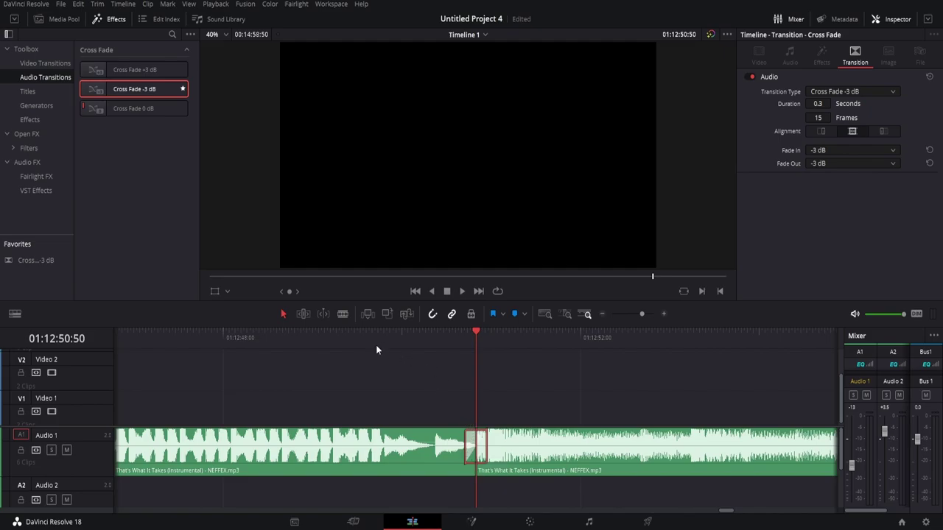
{"action": "left_click", "coordinate": [333, 340]}
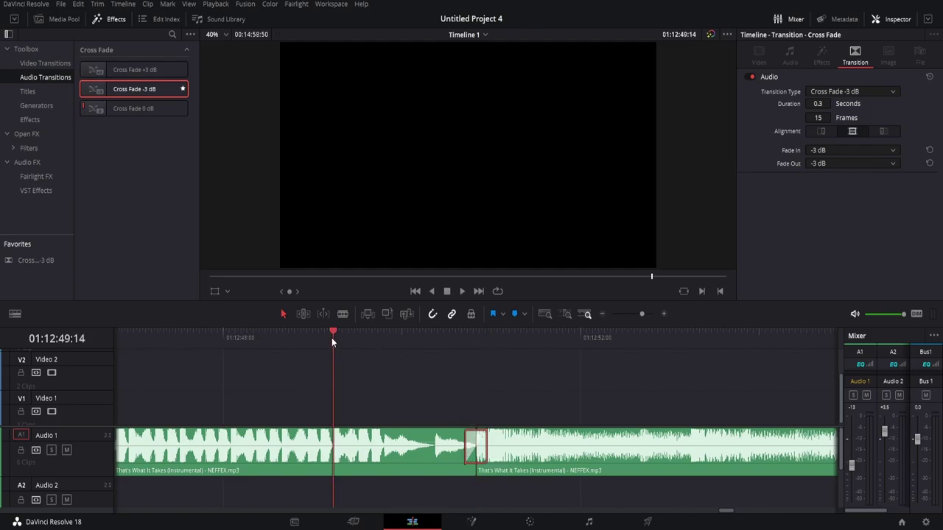
{"action": "key", "text": "space"}
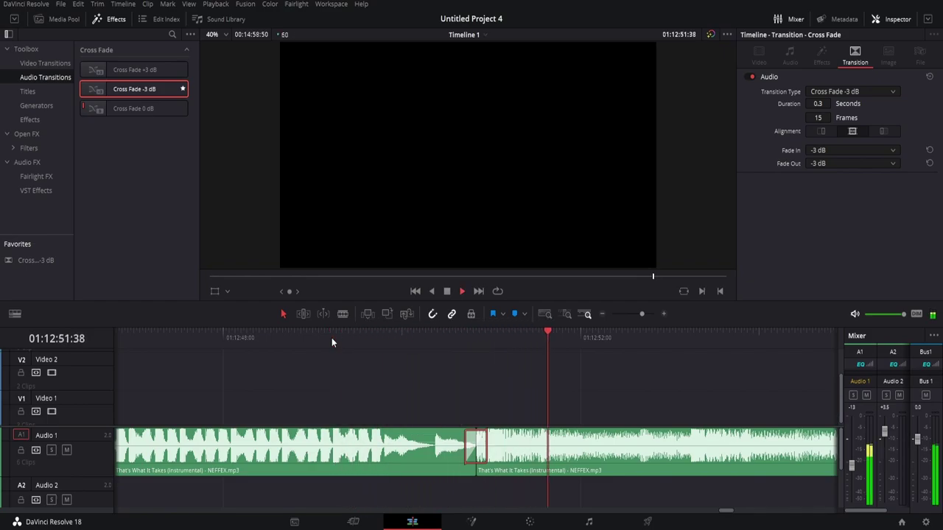
{"action": "key", "text": "space"}
{"action": "left_click", "coordinate": [630, 314]}
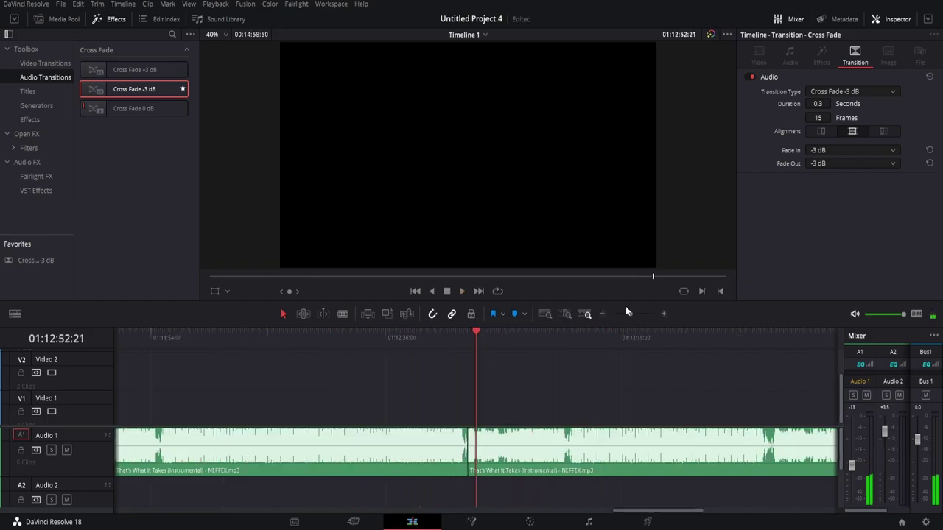
{"action": "left_click", "coordinate": [625, 313]}
{"action": "left_click", "coordinate": [671, 337]}
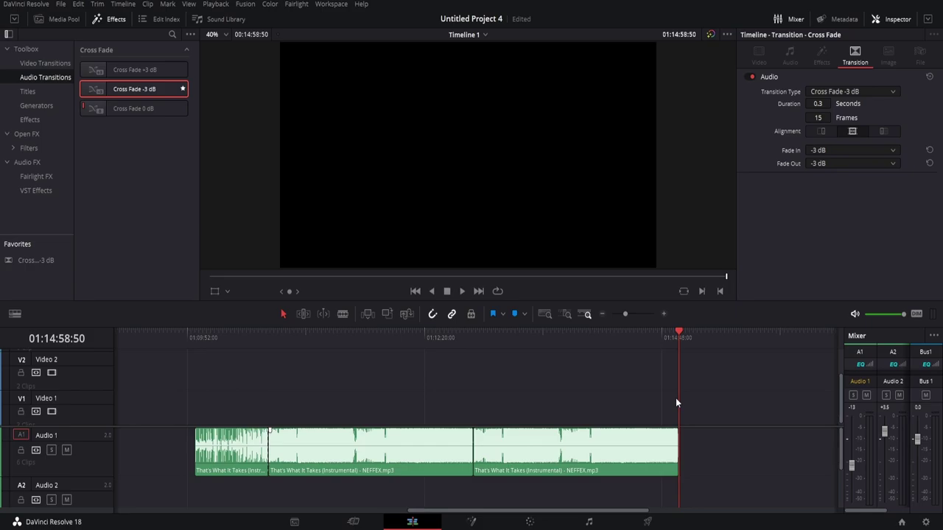
Step: Paste more NEFFEX copies to extend Audio 1 to about 01:38:26, save, and play a join
{"action": "key", "text": "ctrl+v"}
{"action": "key", "text": "ctrl+v"}
{"action": "key", "text": "ctrl+v"}
{"action": "key", "text": "ctrl+v"}
{"action": "key", "text": "ctrl+v"}
{"action": "key", "text": "ctrl+v"}
{"action": "key", "text": "ctrl+v"}
{"action": "key", "text": "ctrl+v"}
{"action": "key", "text": "ctrl+v"}
{"action": "key", "text": "ctrl+v"}
{"action": "key", "text": "ctrl+v"}
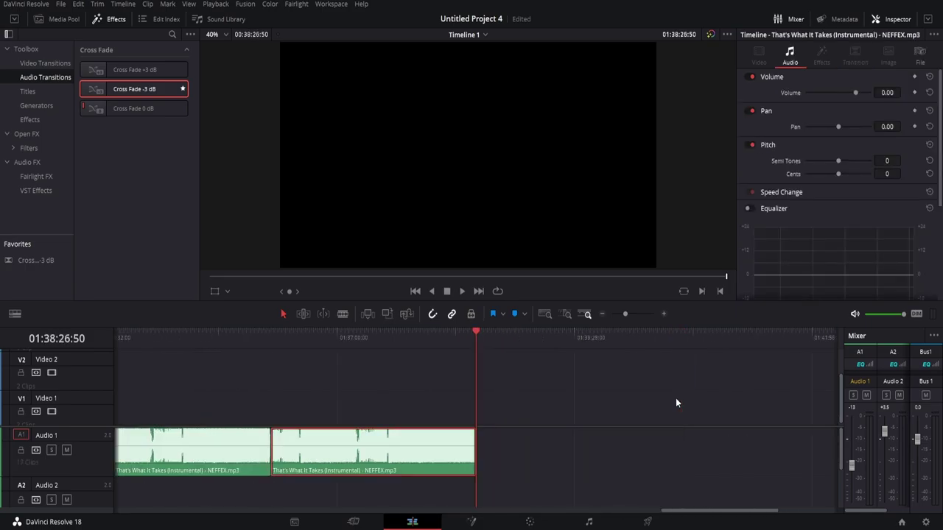
{"action": "key", "text": "ctrl+s"}
{"action": "left_click", "coordinate": [256, 339]}
{"action": "left_click_drag", "start_coordinate": [626, 314], "coordinate": [635, 314]}
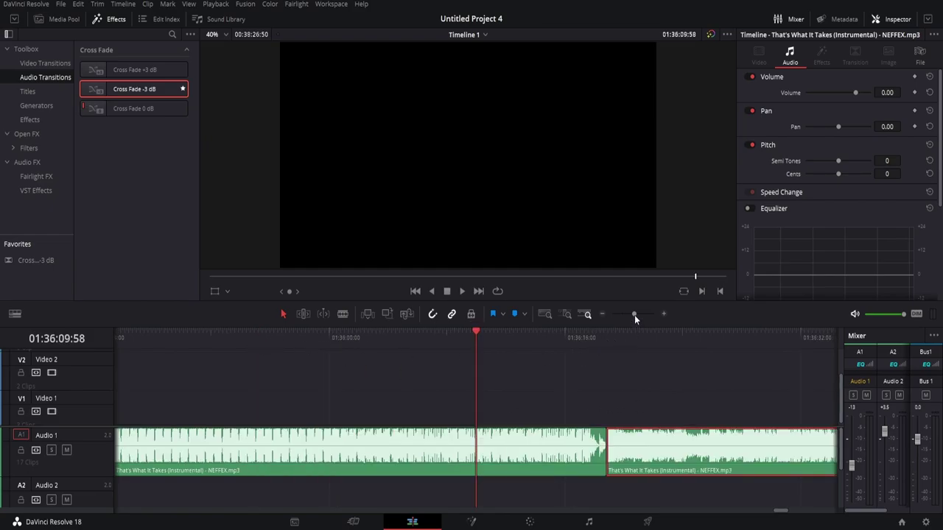
{"action": "left_click", "coordinate": [582, 339]}
{"action": "key", "text": "space"}
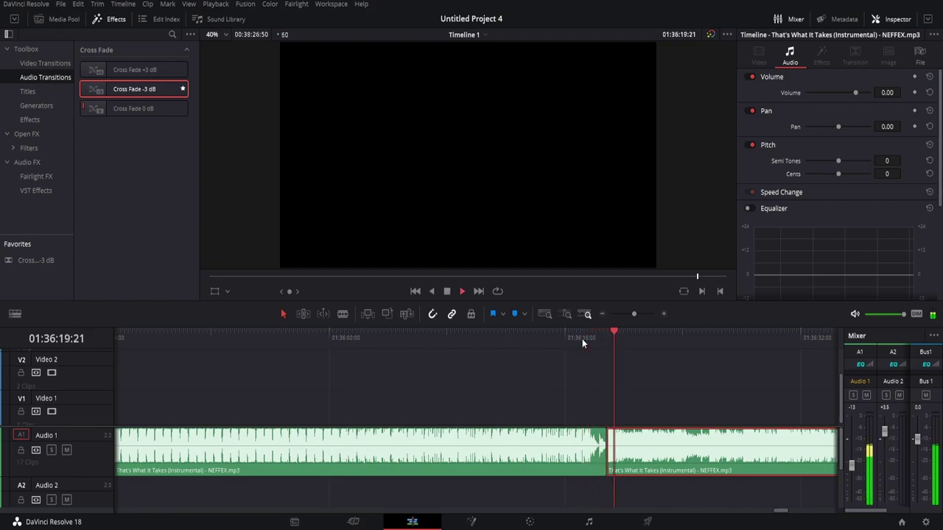
{"action": "key", "text": "space"}
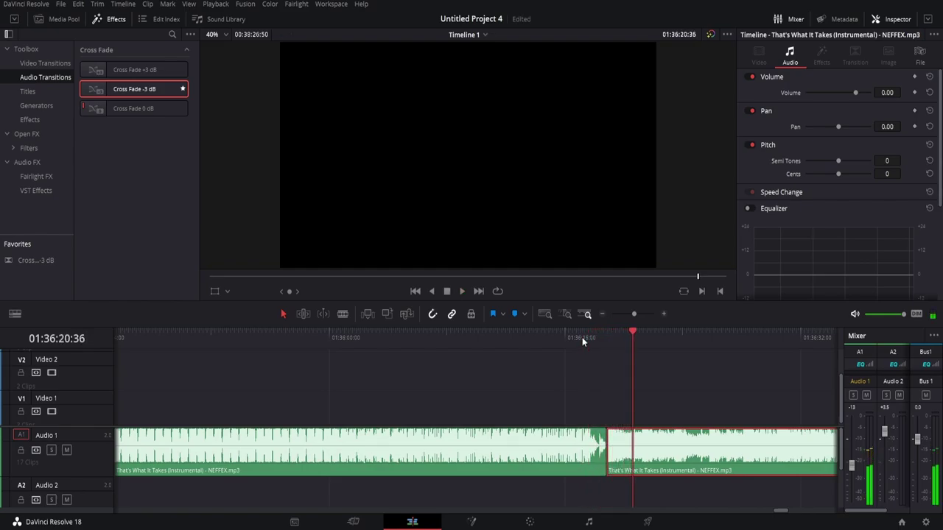